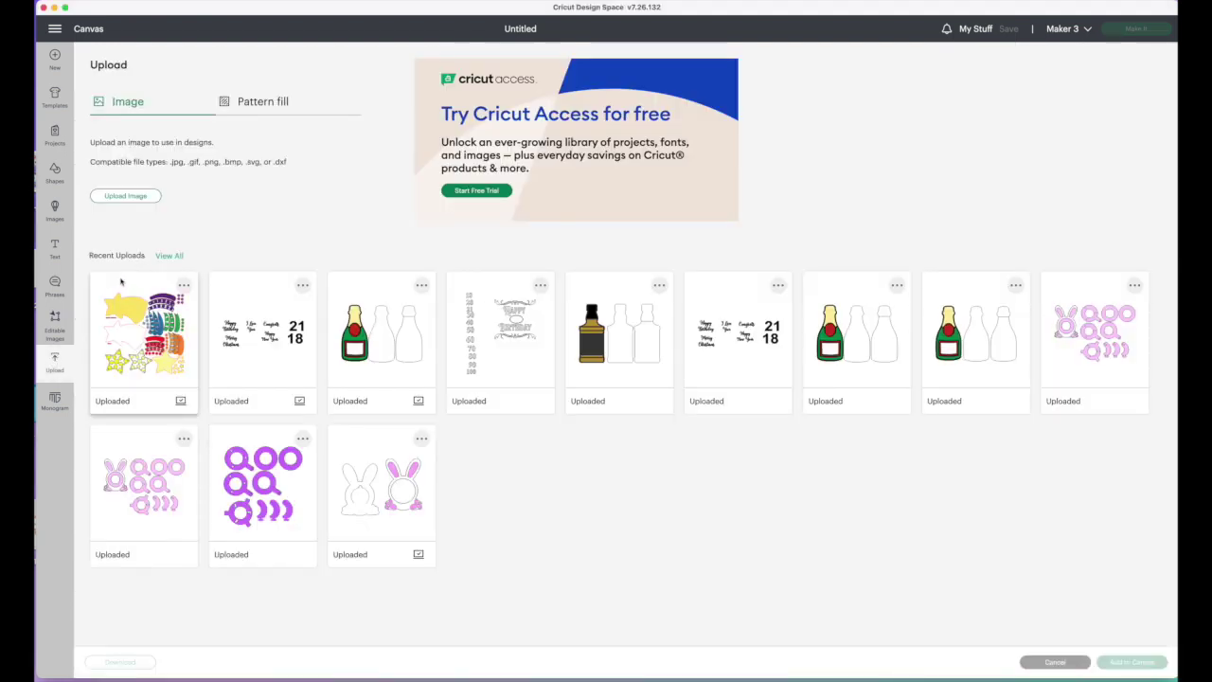
Step: Upload Whisky Bottle.svg from the Whisky Bottle > Bottle files folder
click(147, 199)
click(632, 338)
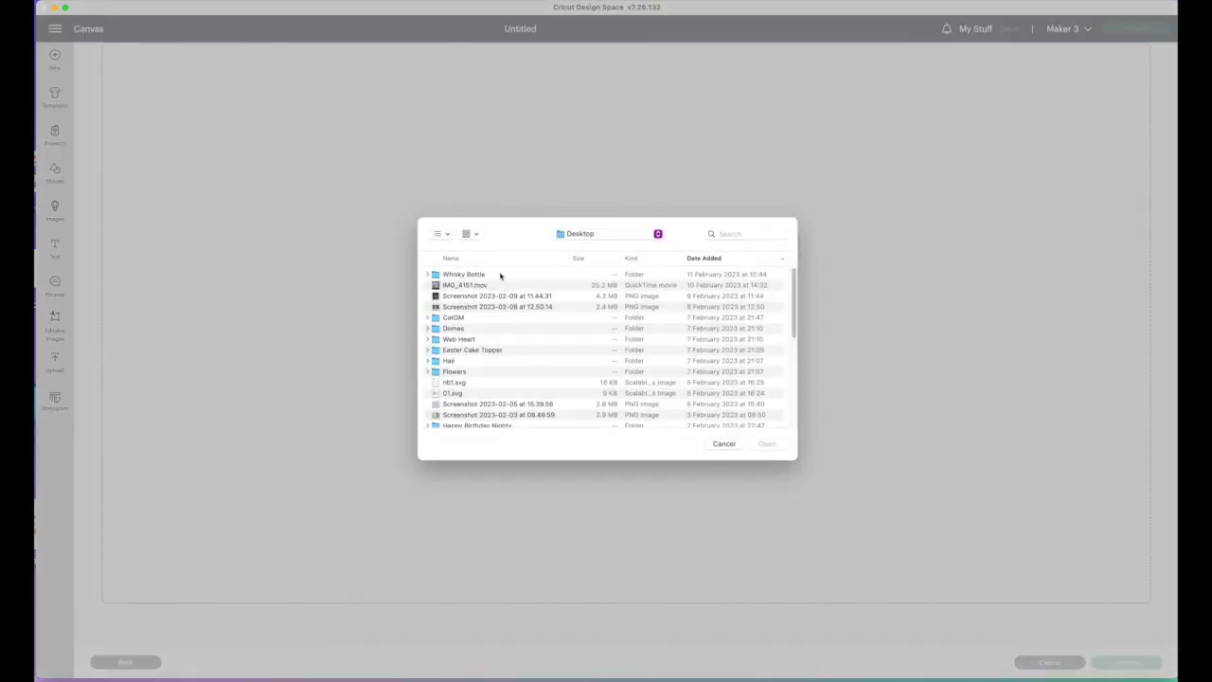
double_click(464, 273)
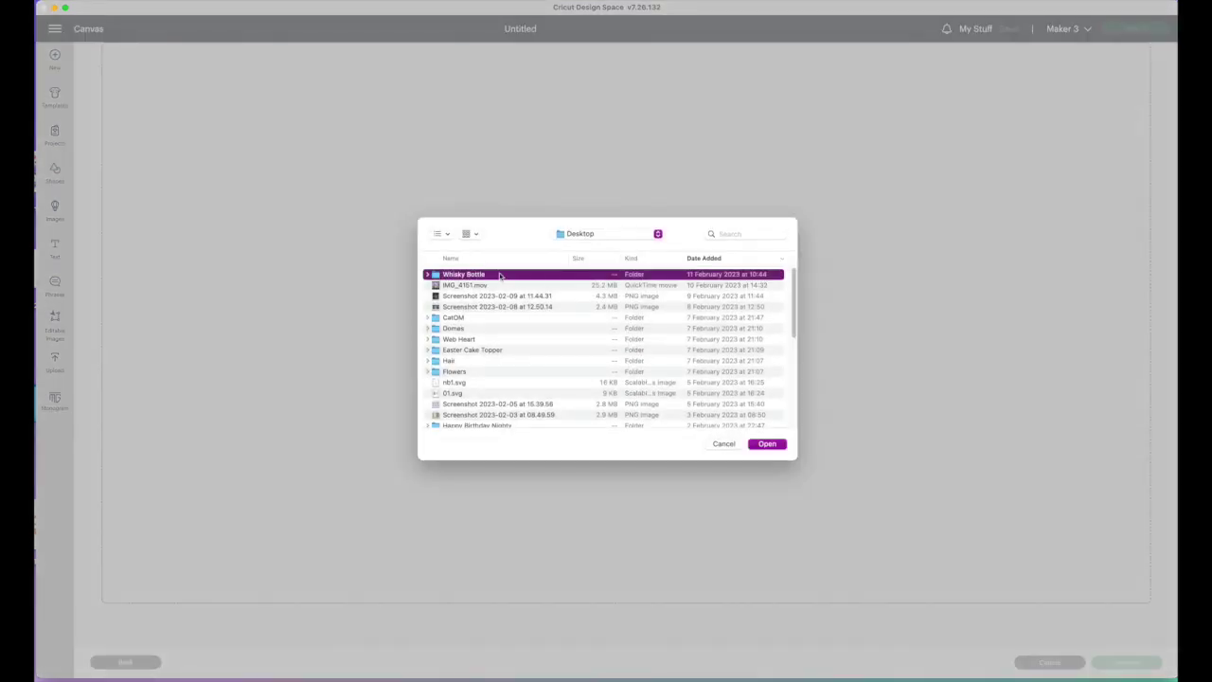
double_click(500, 275)
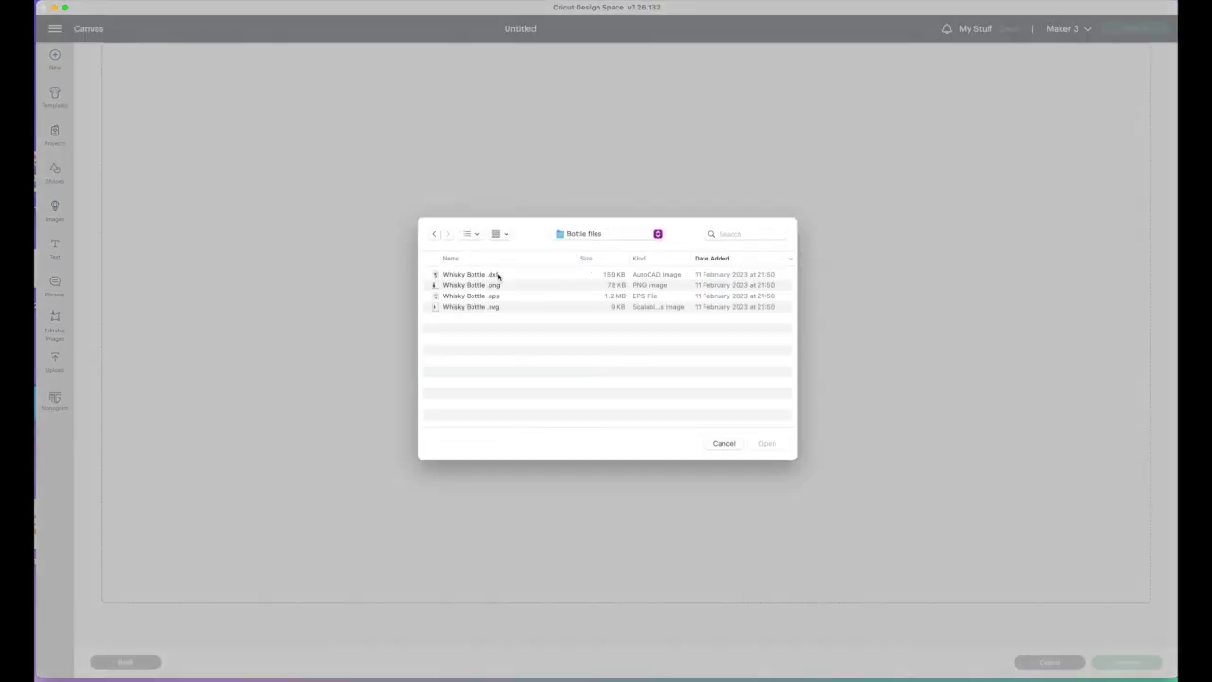
click(502, 306)
click(772, 447)
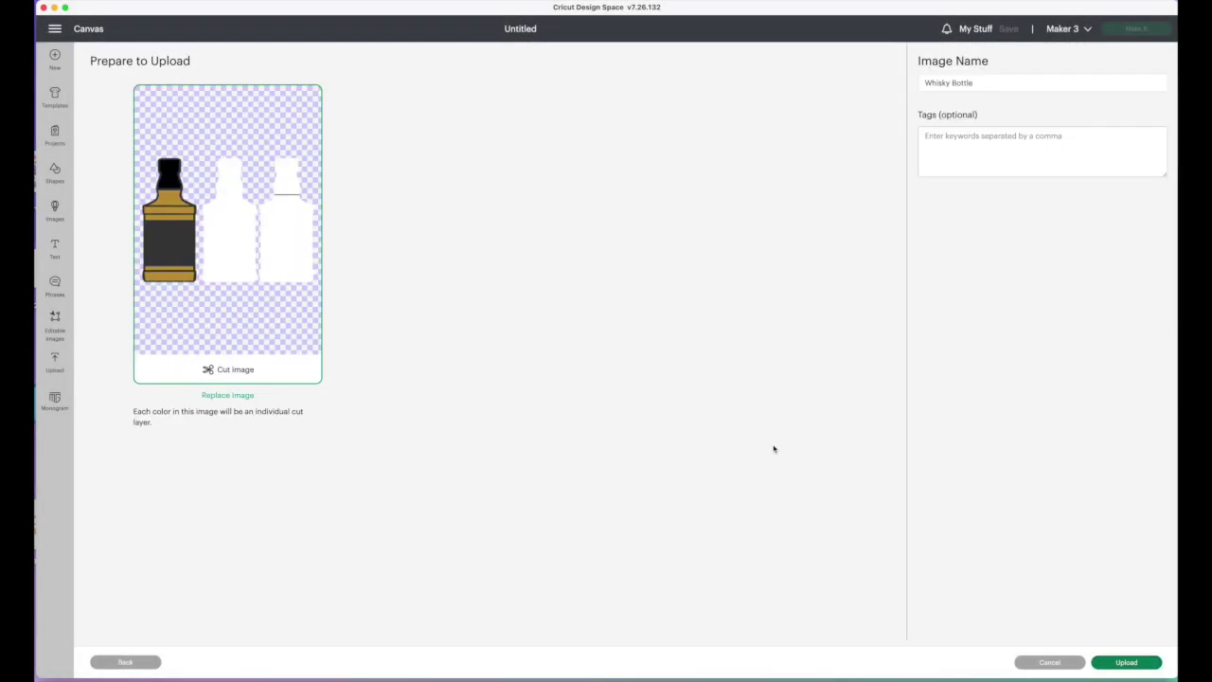
click(1129, 665)
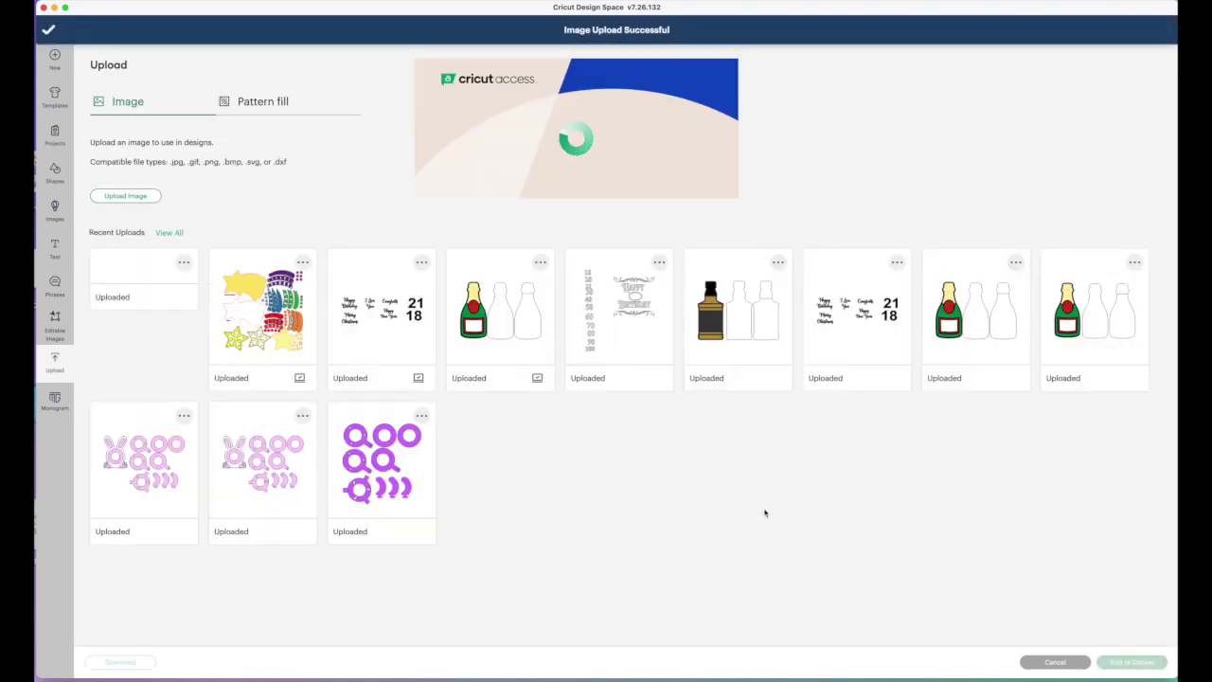
Step: Upload whiskey text.svg from Whisky Bottle > Text Files, then add both uploads to the canvas
click(125, 196)
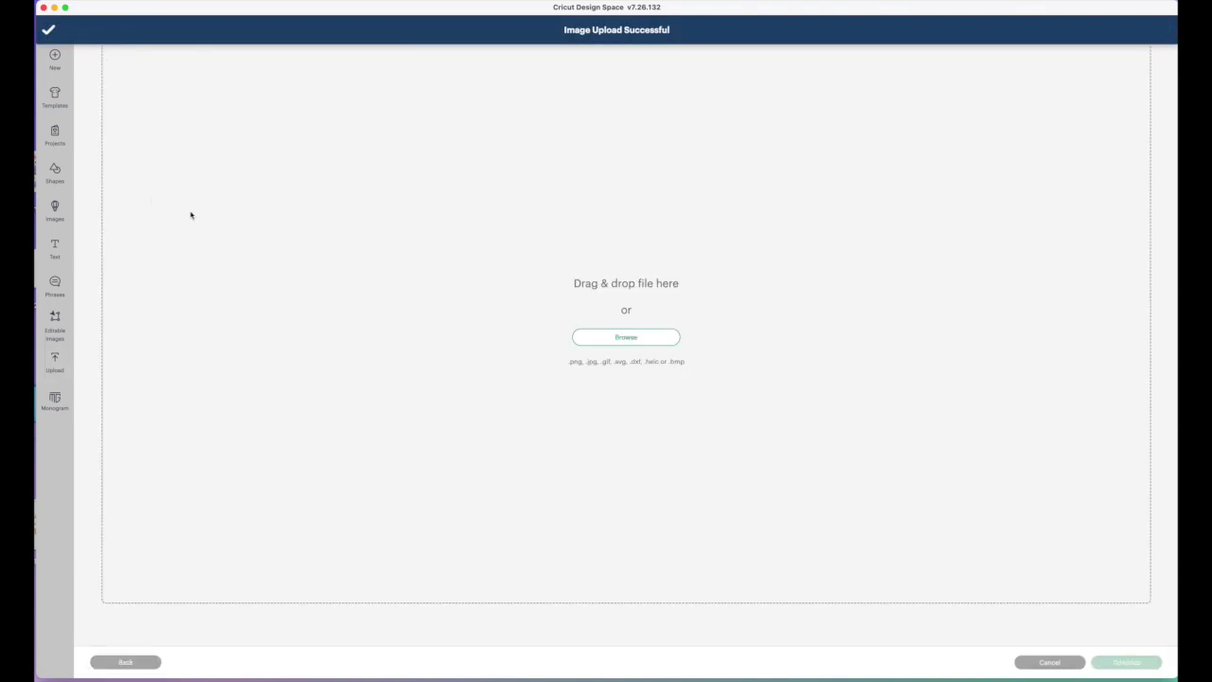
click(617, 341)
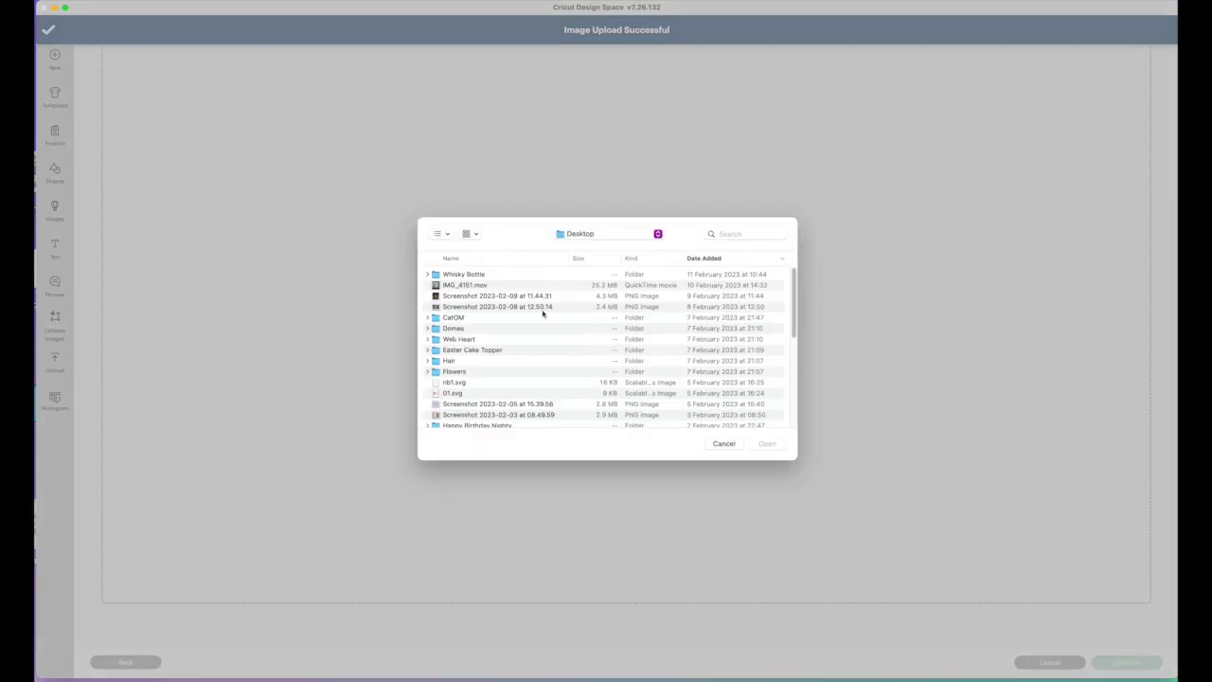
double_click(463, 275)
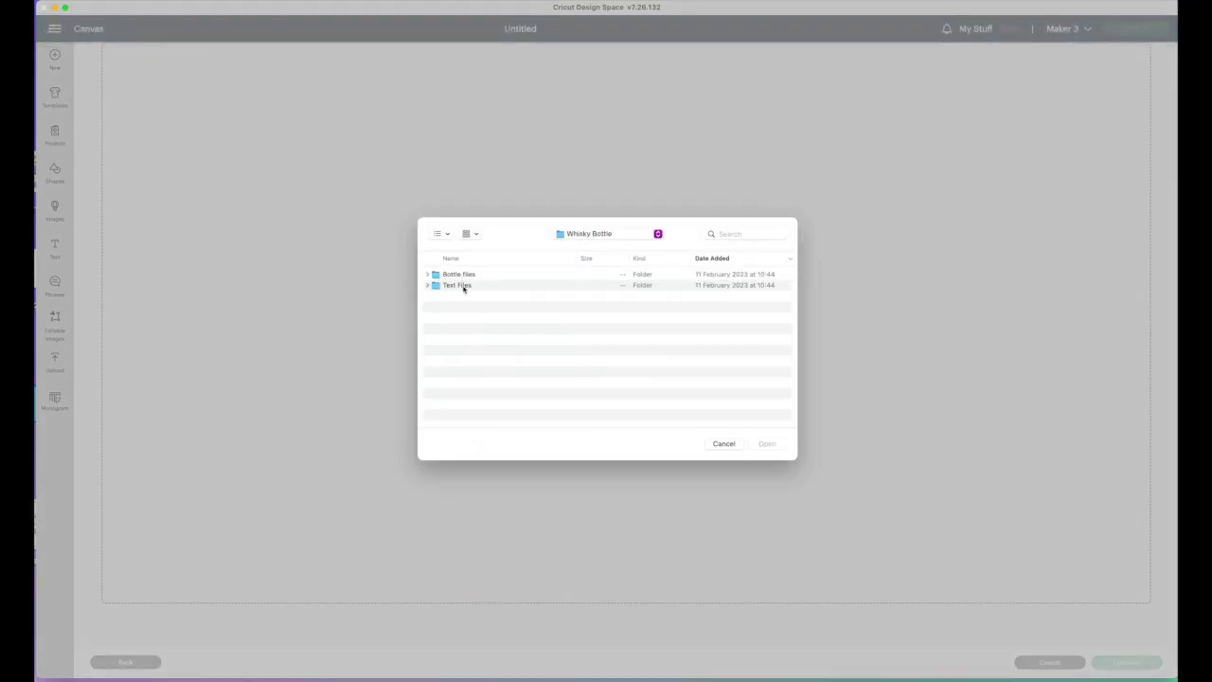
double_click(463, 286)
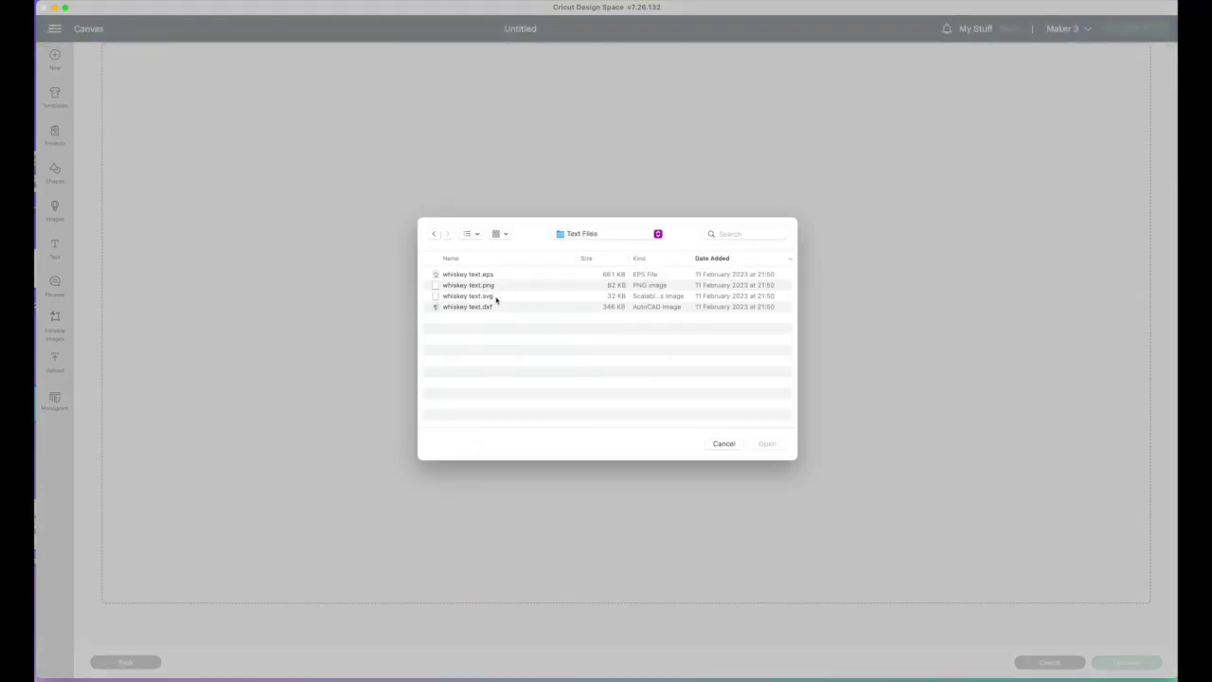
double_click(468, 295)
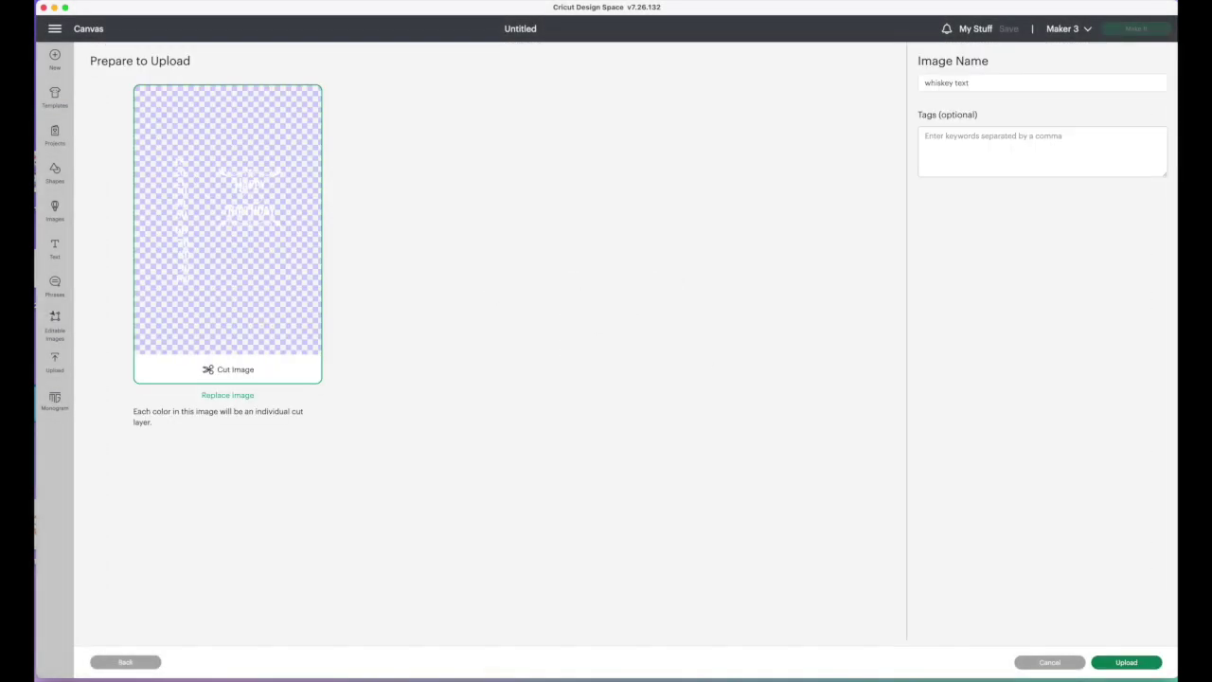
click(1147, 661)
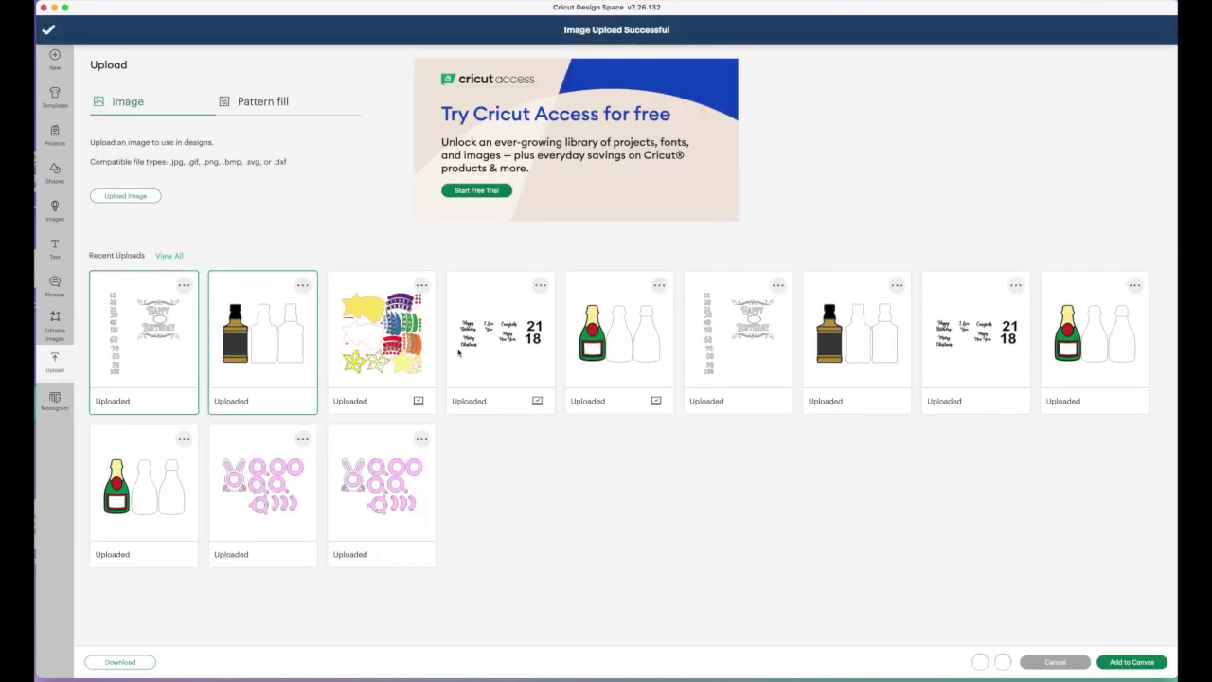
click(1145, 662)
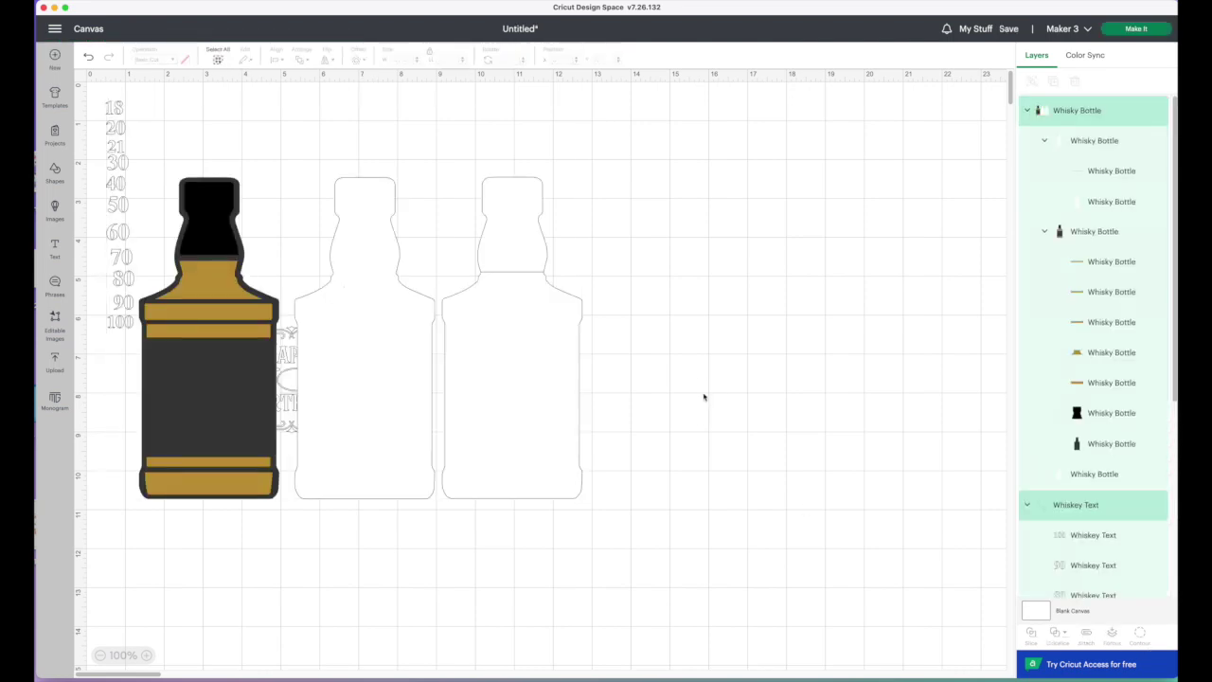
Step: Move the whisky bottle group right of the Happy Birthday text and ungroup it
drag(451, 382, 758, 384)
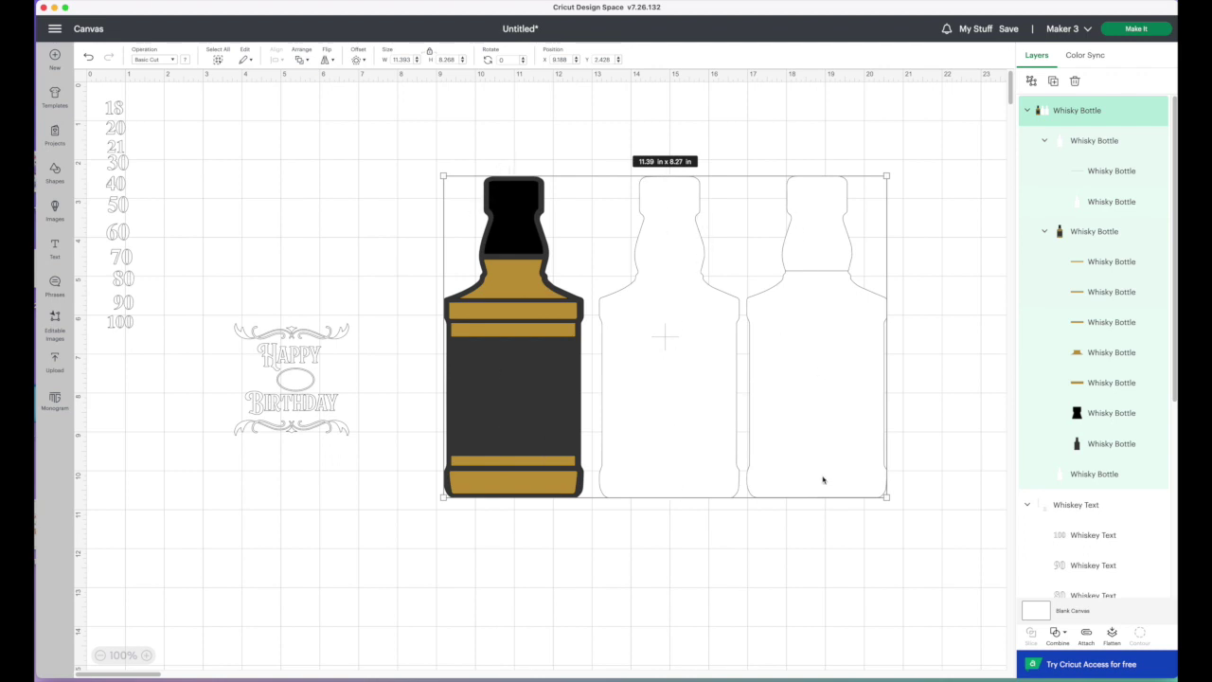
click(1030, 82)
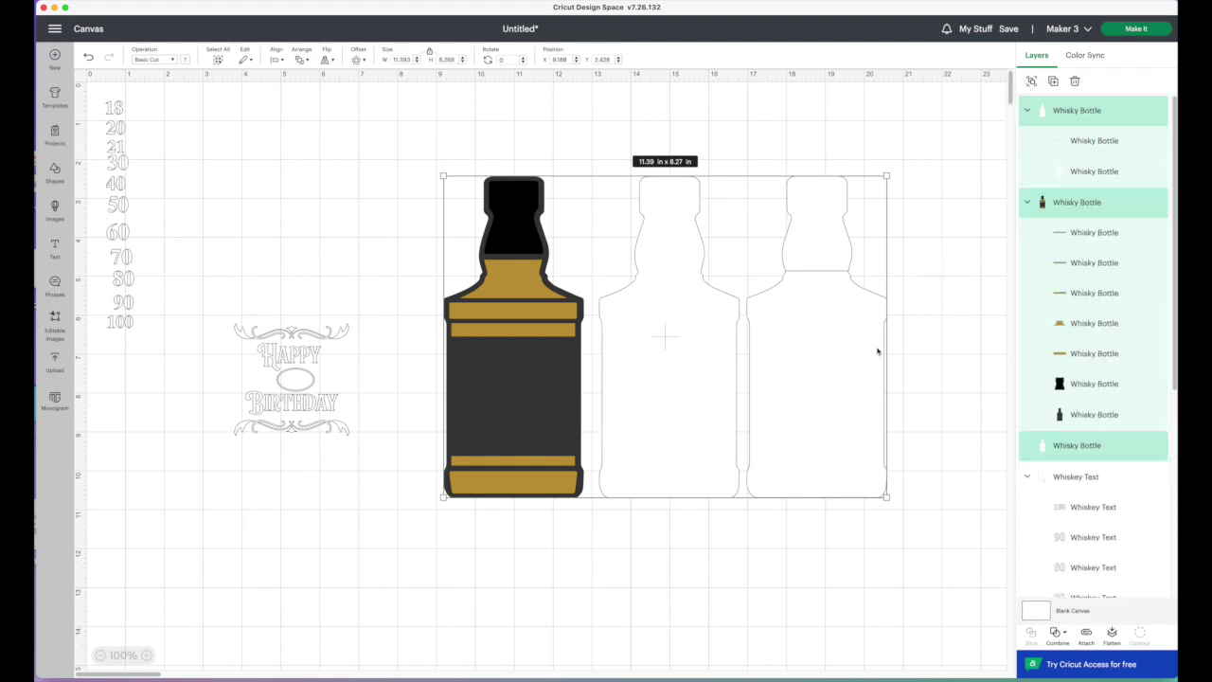
click(938, 367)
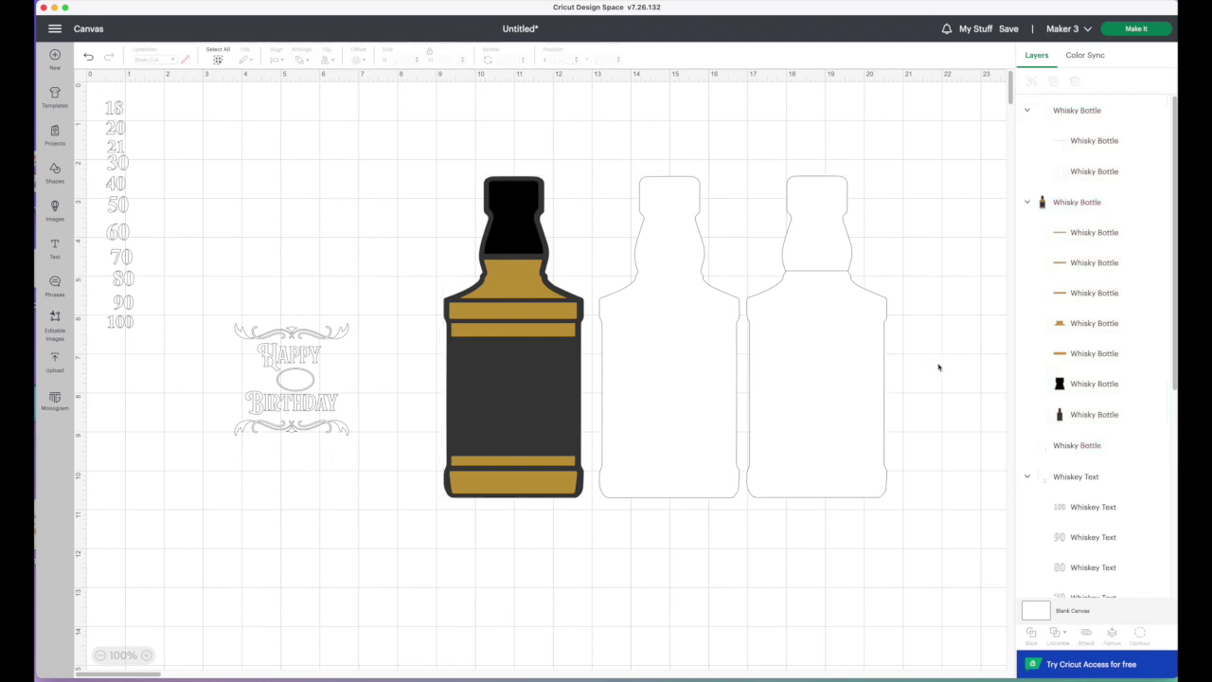
Step: Make the line inside the right bottle a Score line and attach it to that outline
click(819, 274)
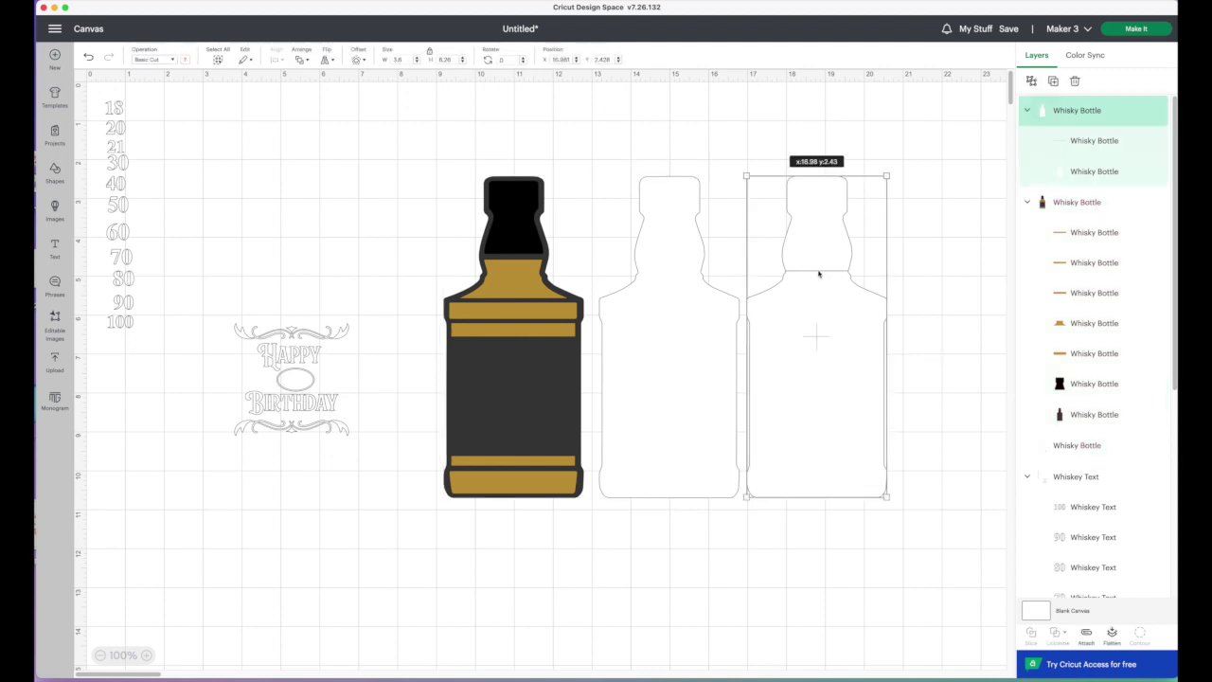
click(1068, 142)
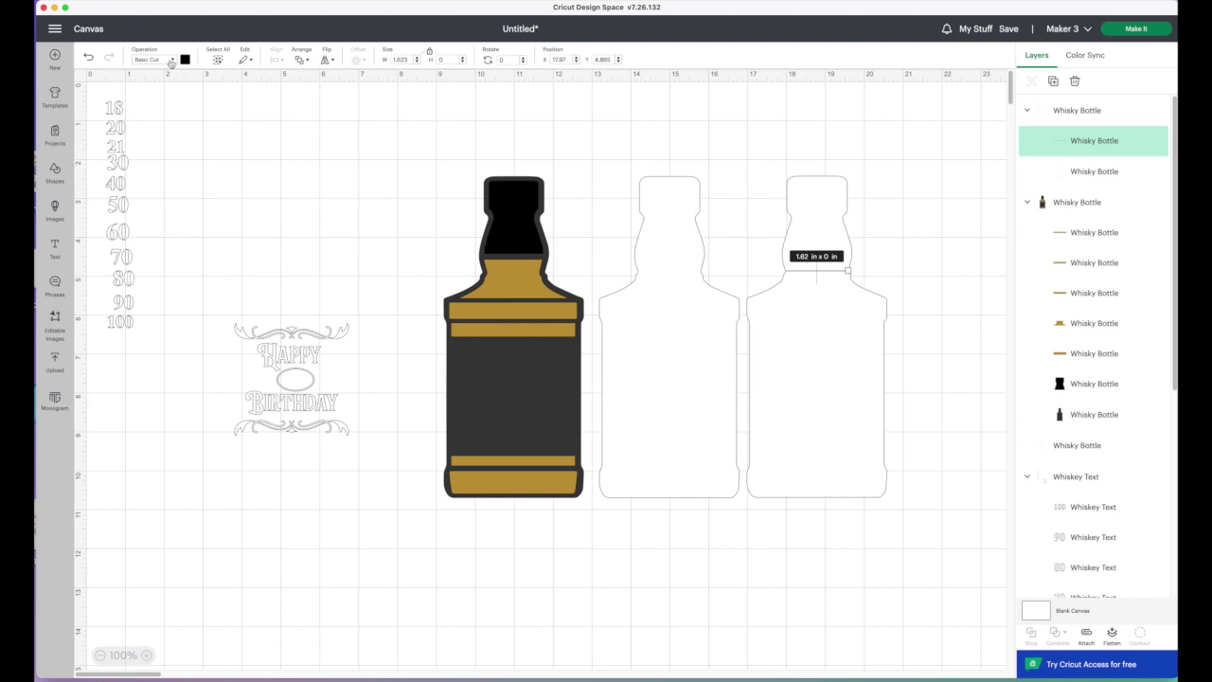
click(171, 60)
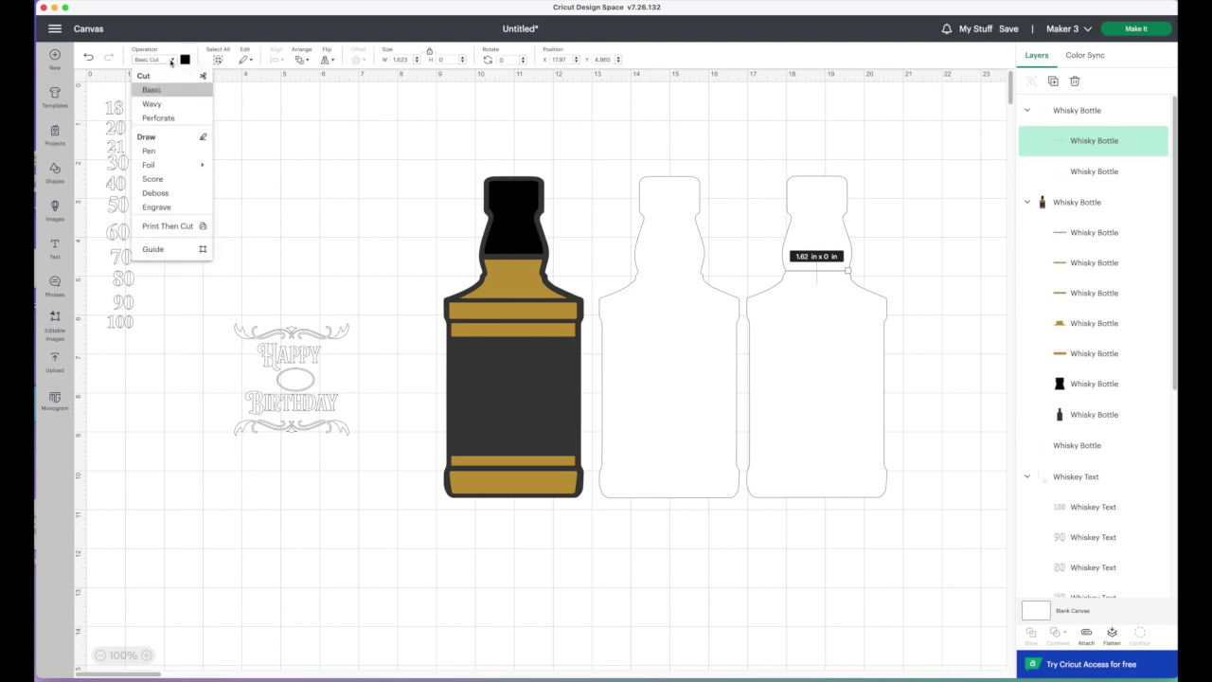
click(154, 179)
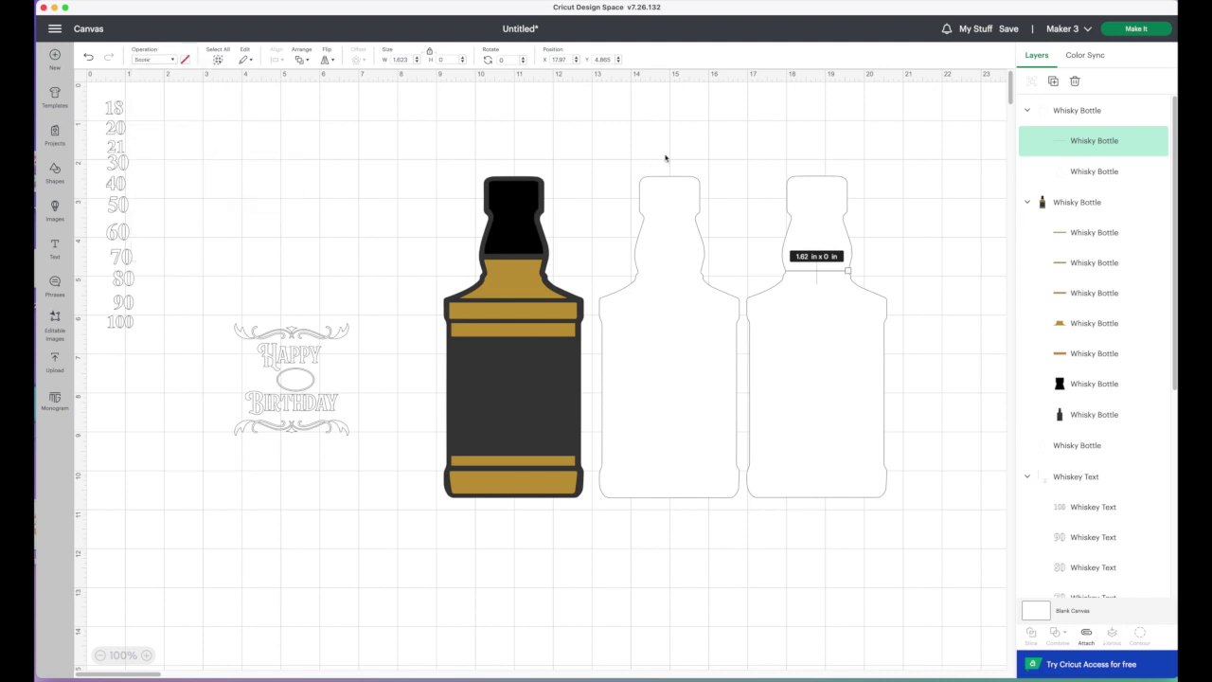
click(762, 156)
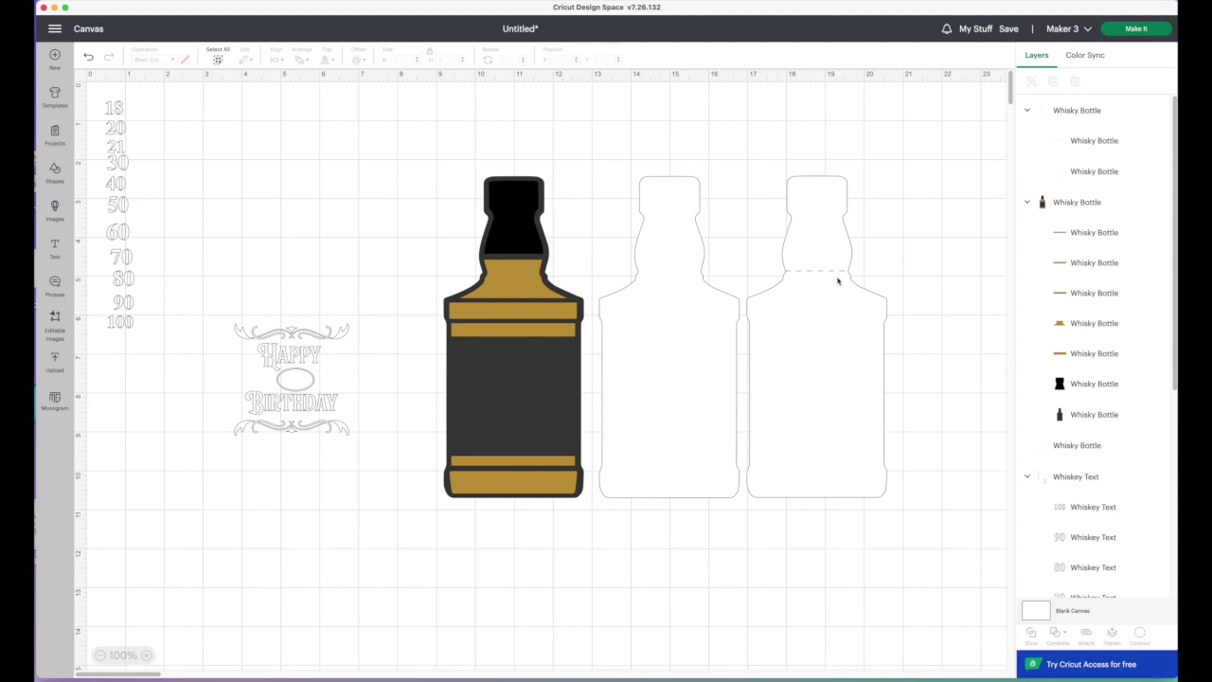
drag(770, 163, 933, 506)
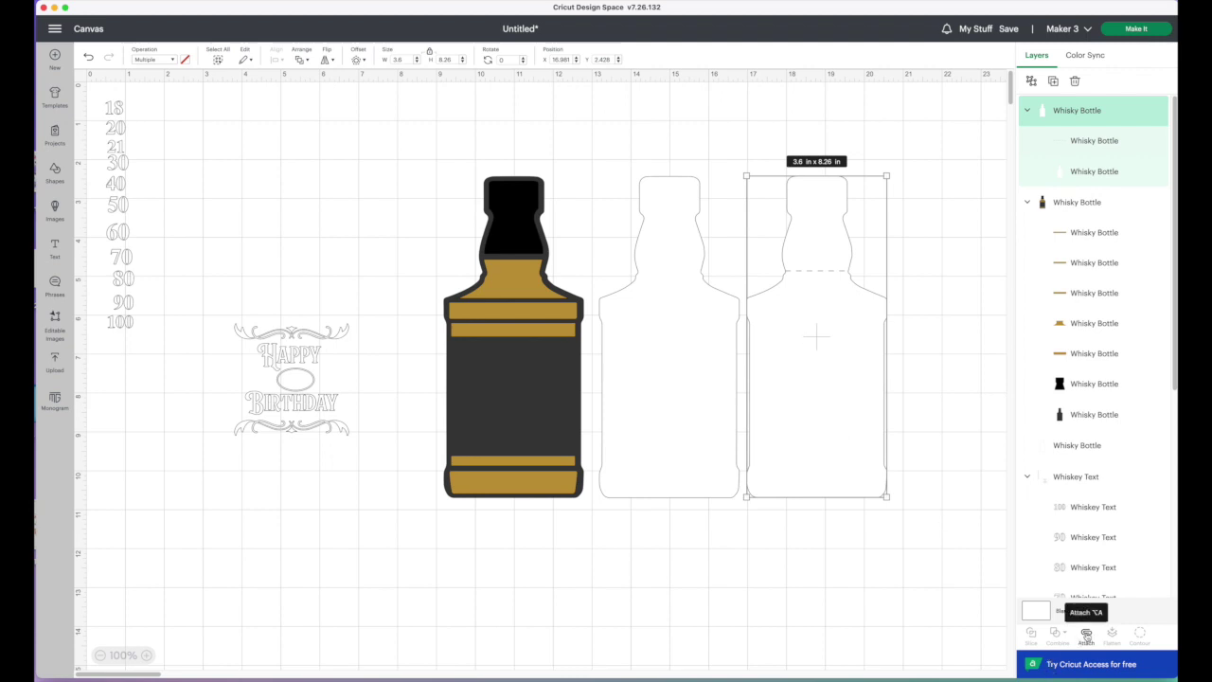
click(1086, 632)
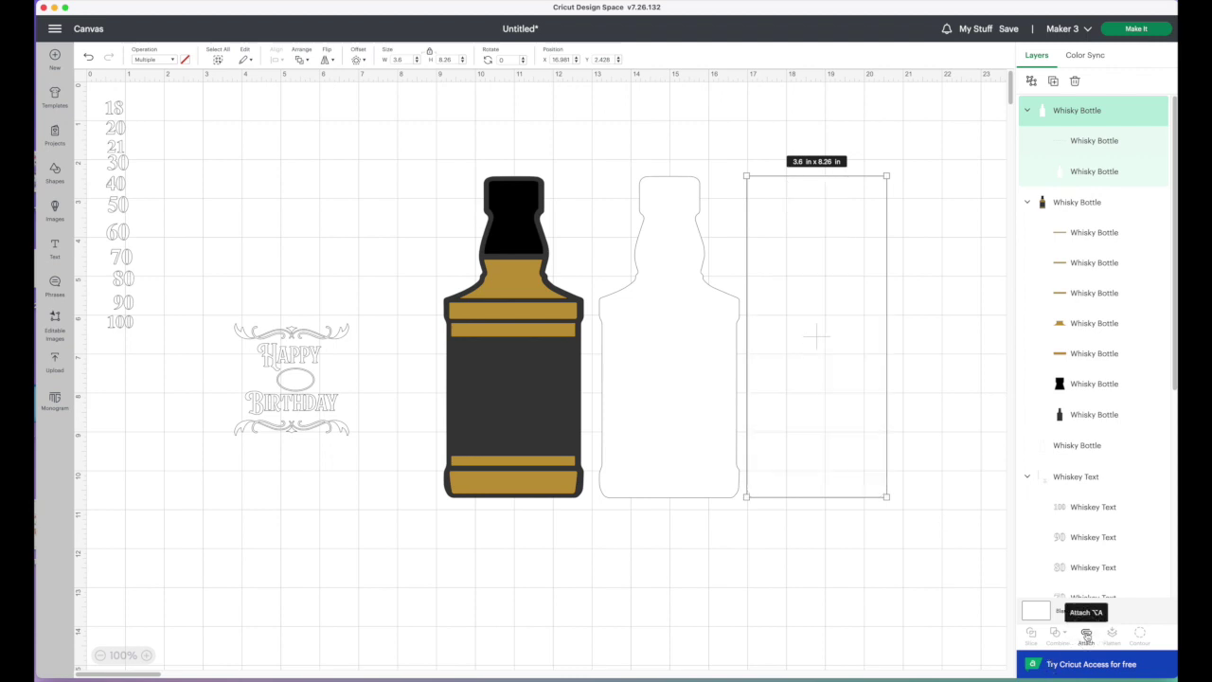
Step: Hide the plain middle bottle outline
click(843, 581)
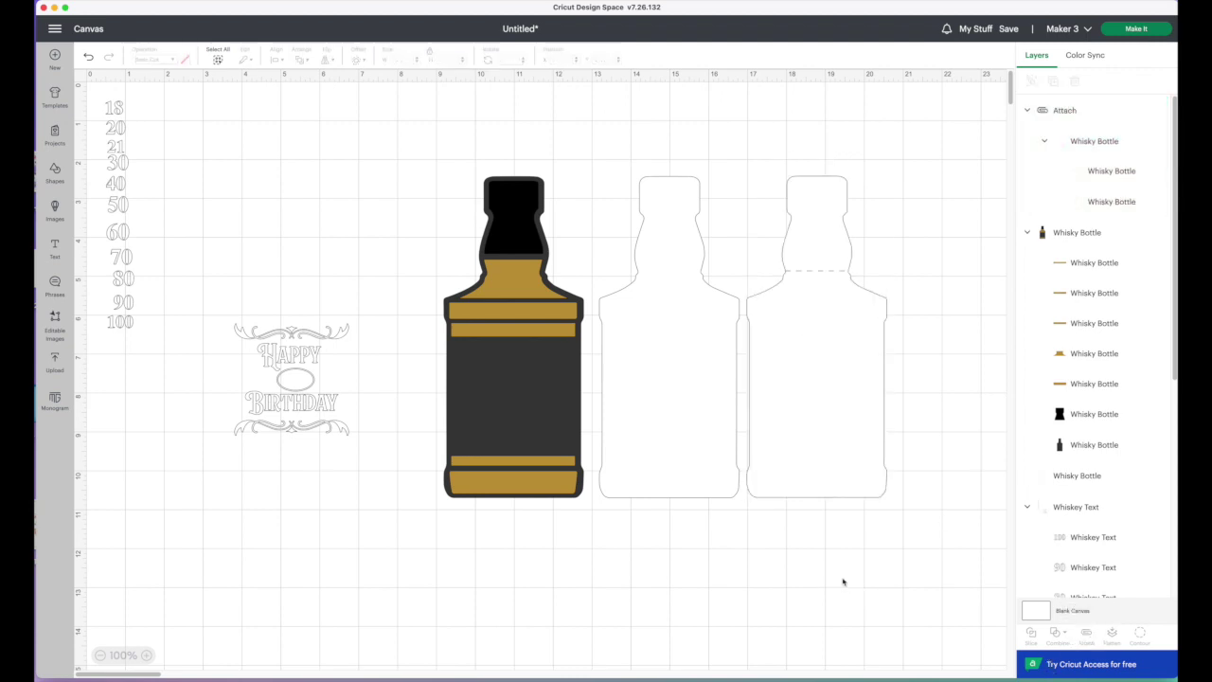
click(666, 360)
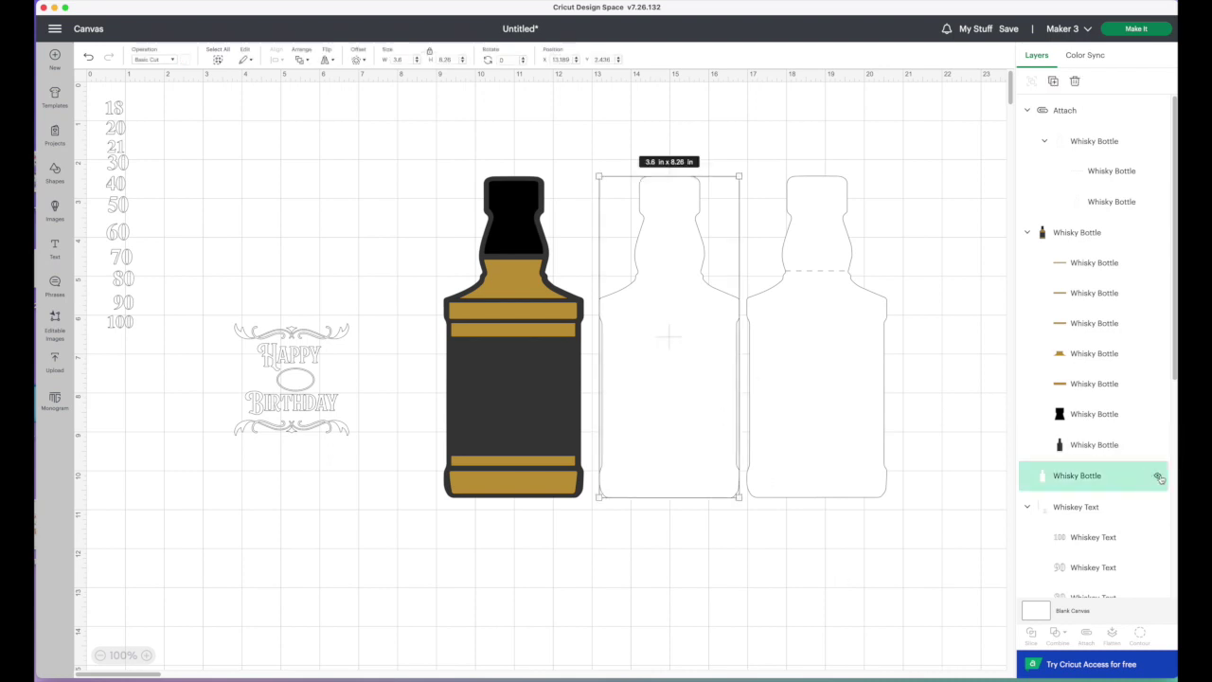
click(1158, 475)
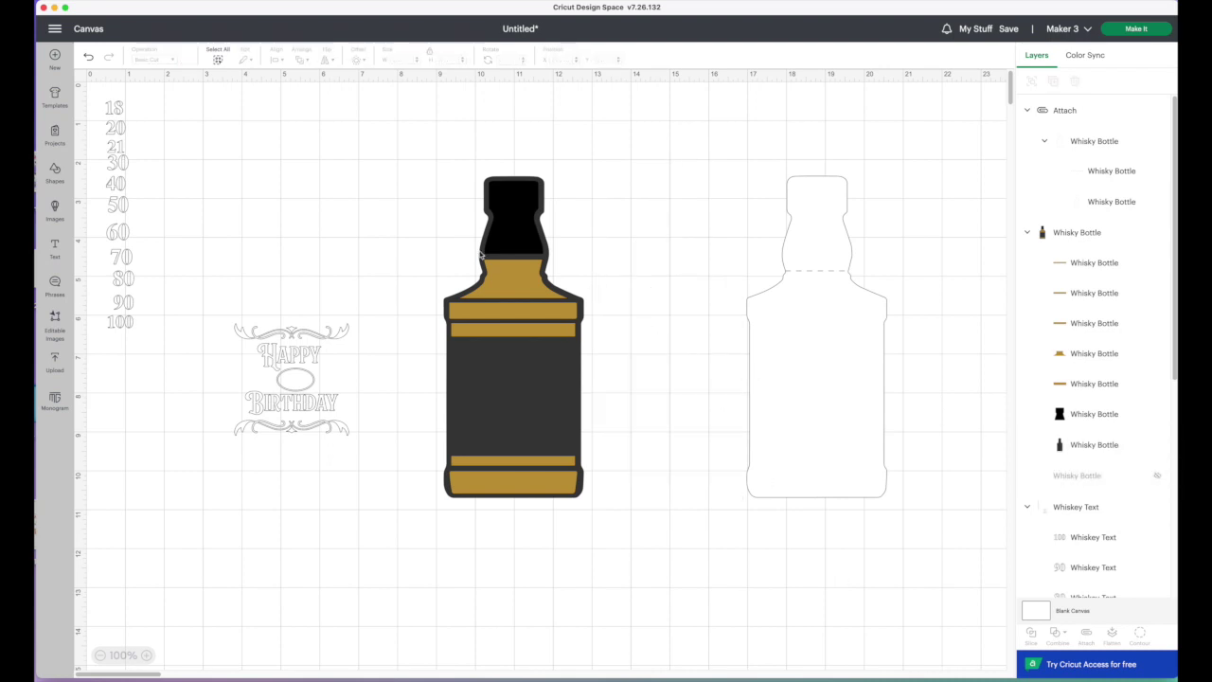
Step: Place the coloured bottle beside the right outline, then move and ungroup the whiskey text group
drag(508, 342, 652, 329)
click(290, 378)
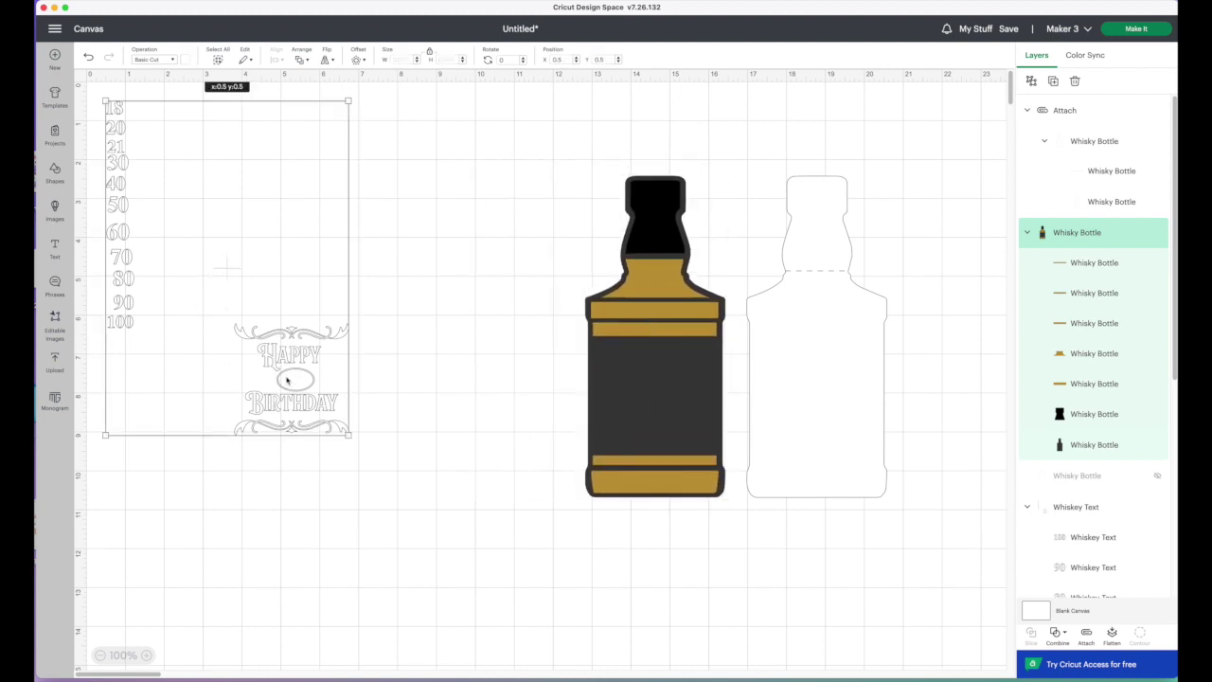
drag(295, 383, 409, 437)
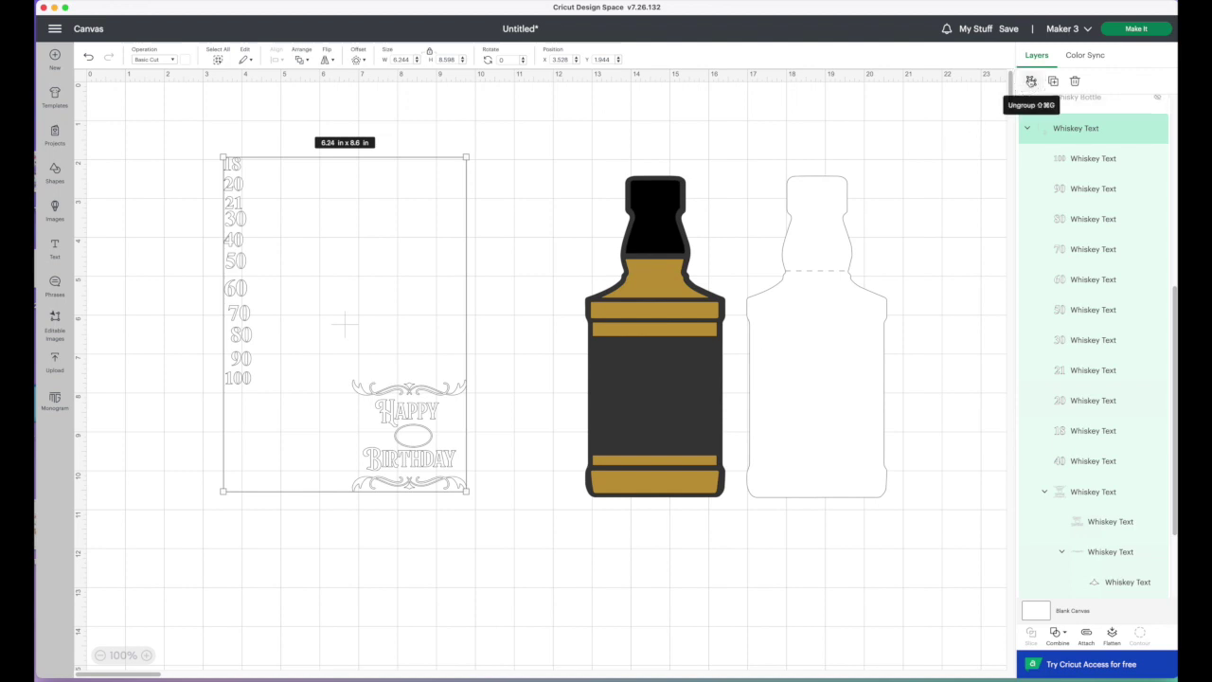
click(1031, 82)
click(526, 175)
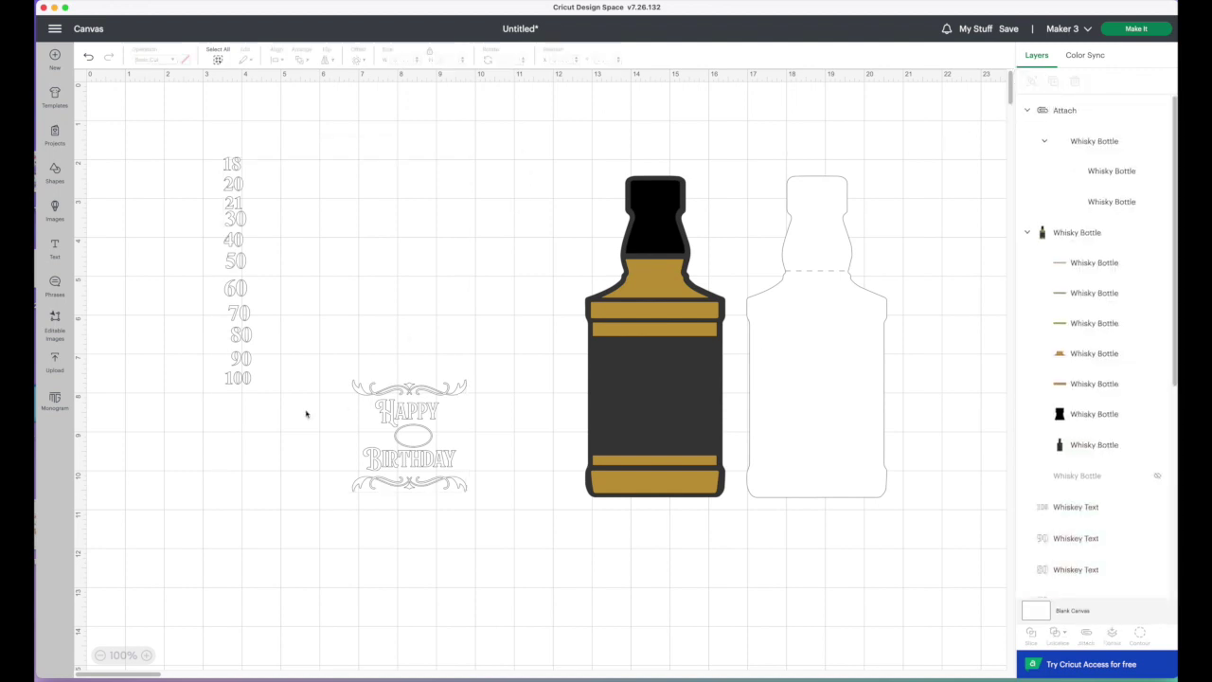
Step: Put the Happy Birthday text on the bottle label, brought to front and centred
drag(311, 379, 473, 499)
drag(409, 449, 609, 414)
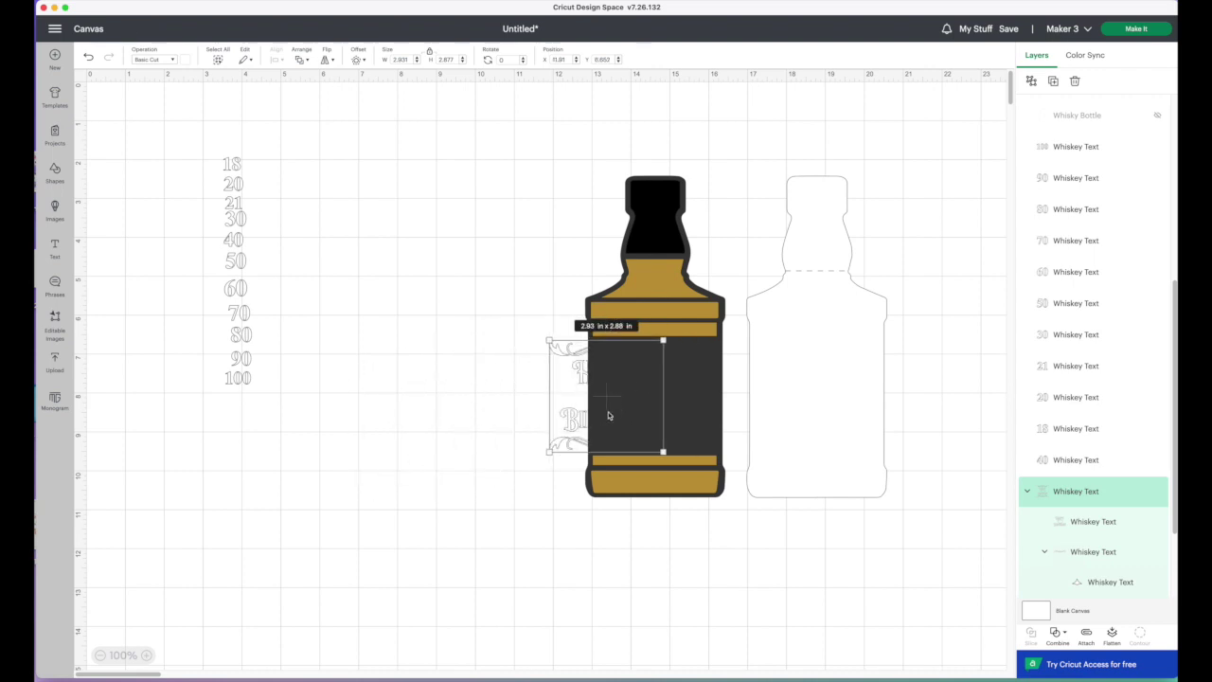
click(303, 59)
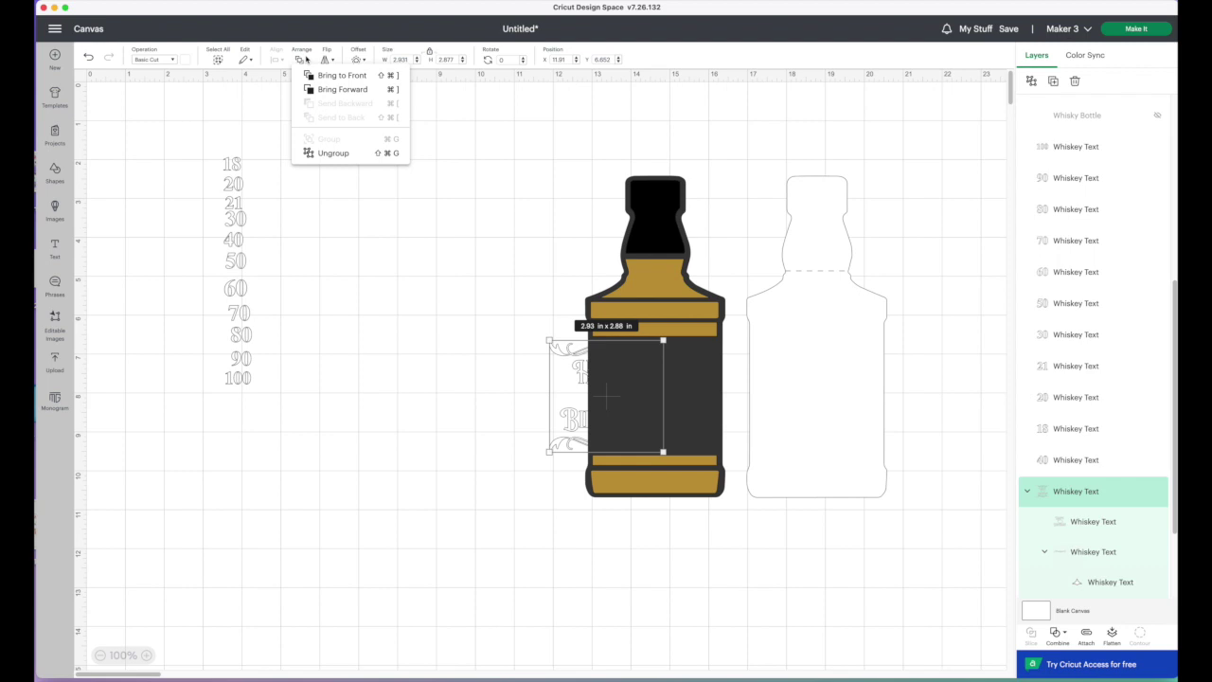
click(319, 76)
drag(619, 379, 665, 376)
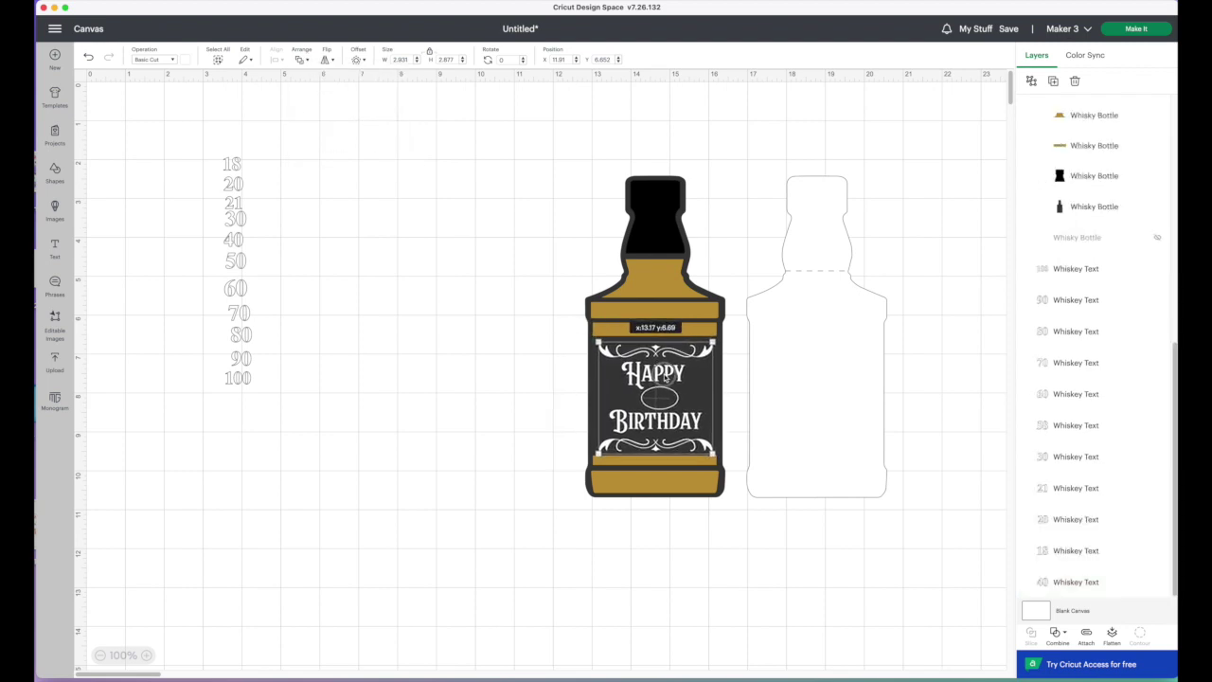
click(367, 381)
Step: Move 18 and 21 aside and place the 70 in front, inside the label's oval
drag(231, 166, 315, 245)
drag(234, 205, 295, 276)
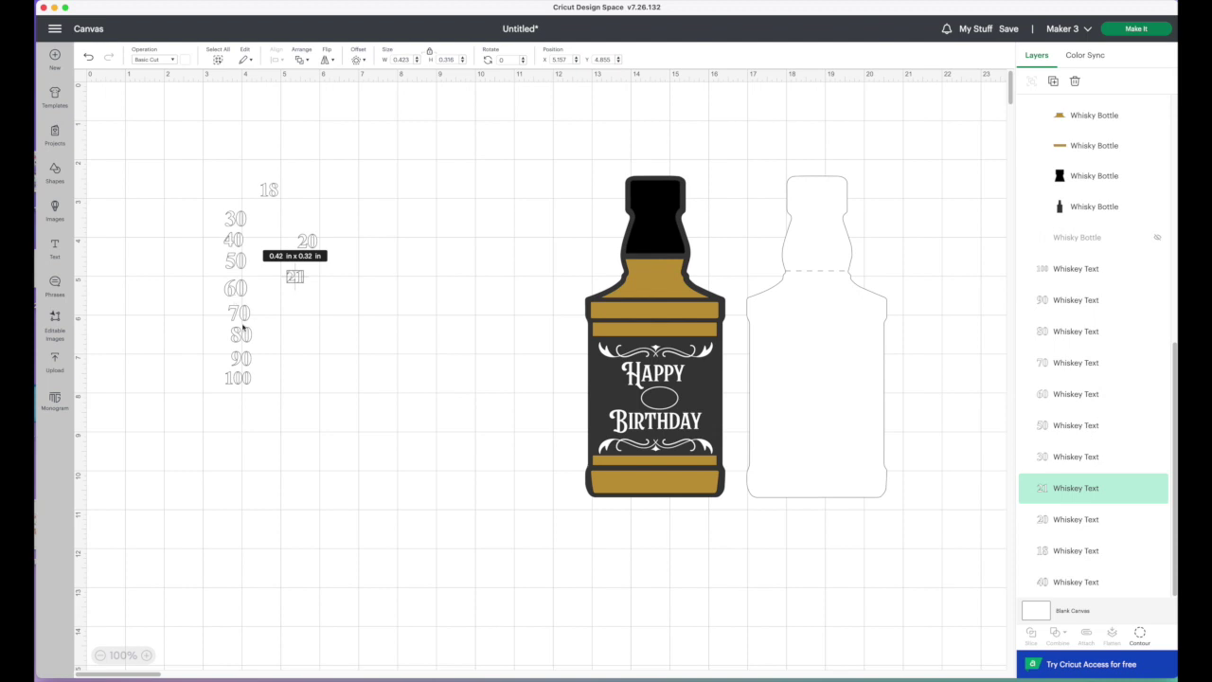
drag(244, 320, 505, 388)
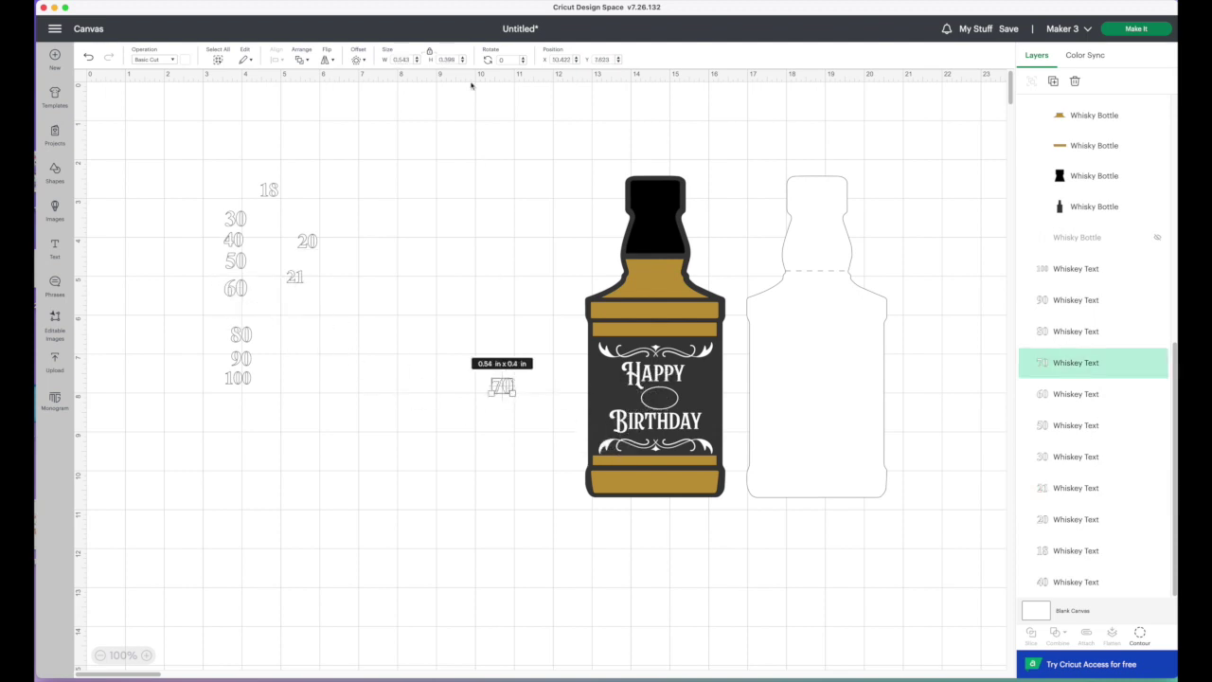
click(305, 61)
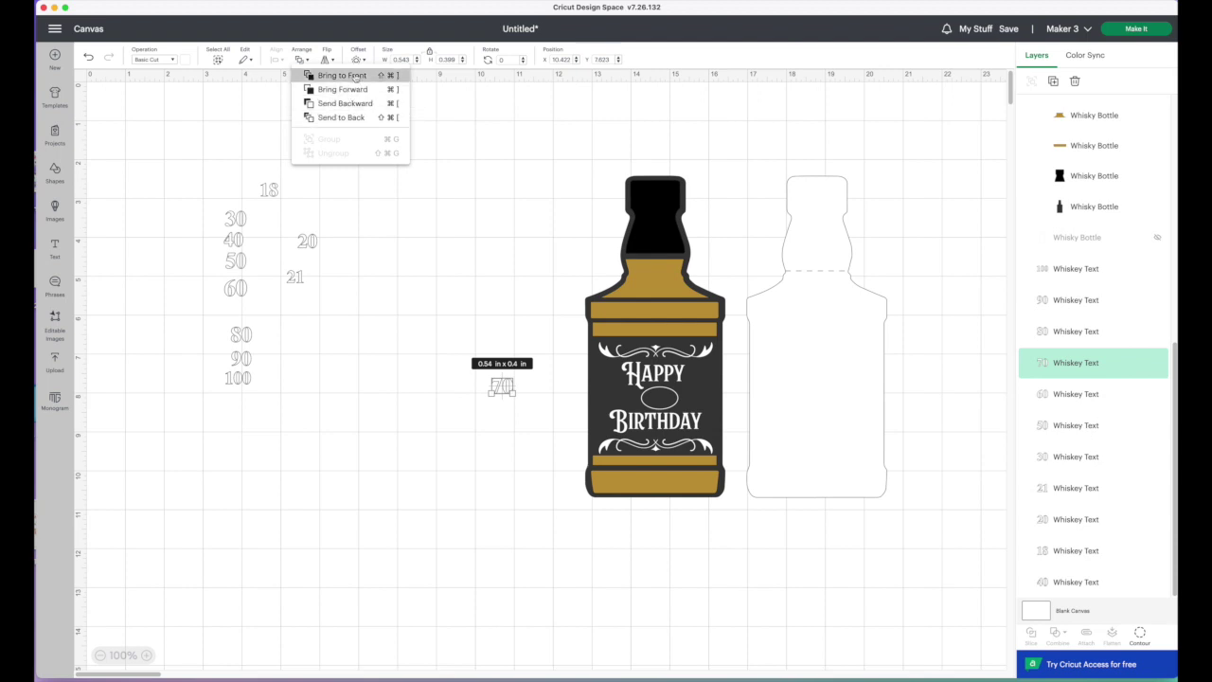
click(336, 73)
drag(506, 389, 664, 399)
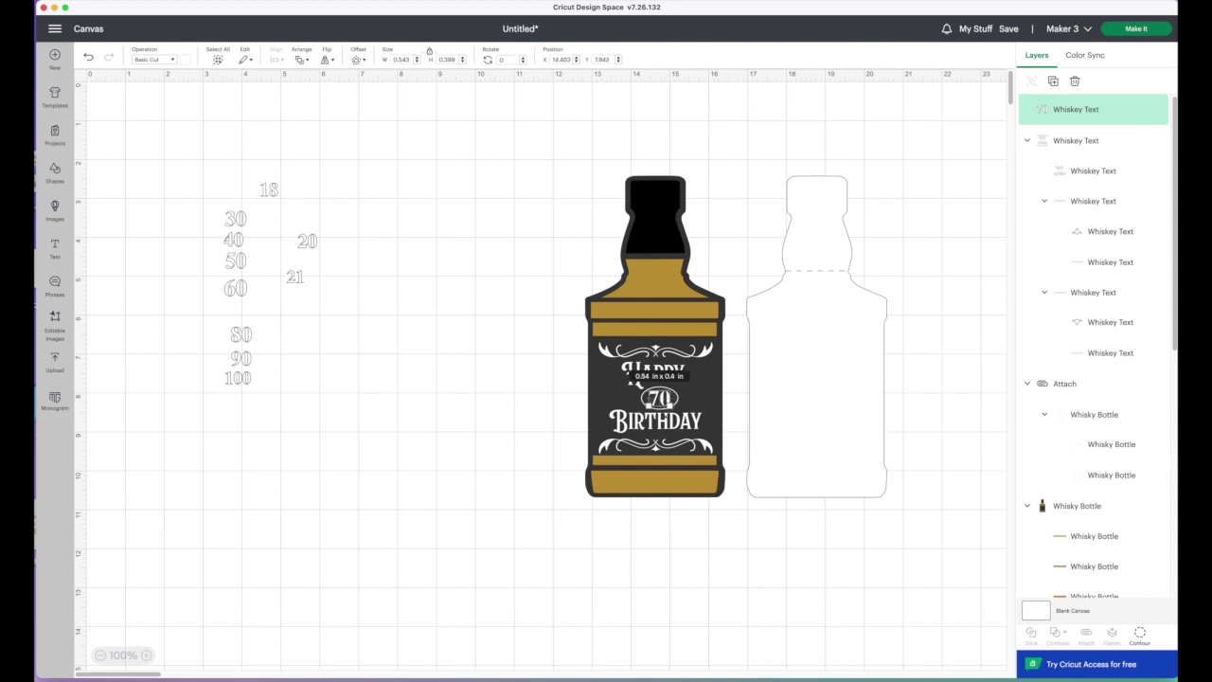
click(616, 557)
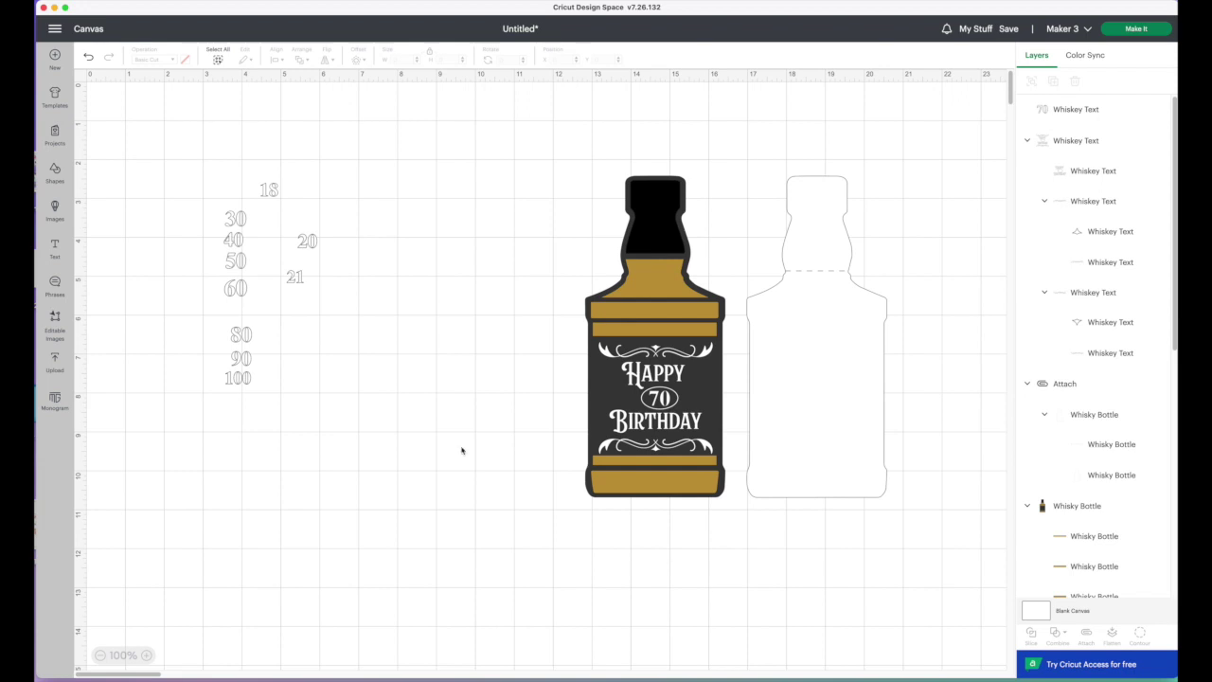
Step: Group the leftover number texts and hide that group
drag(185, 160, 332, 428)
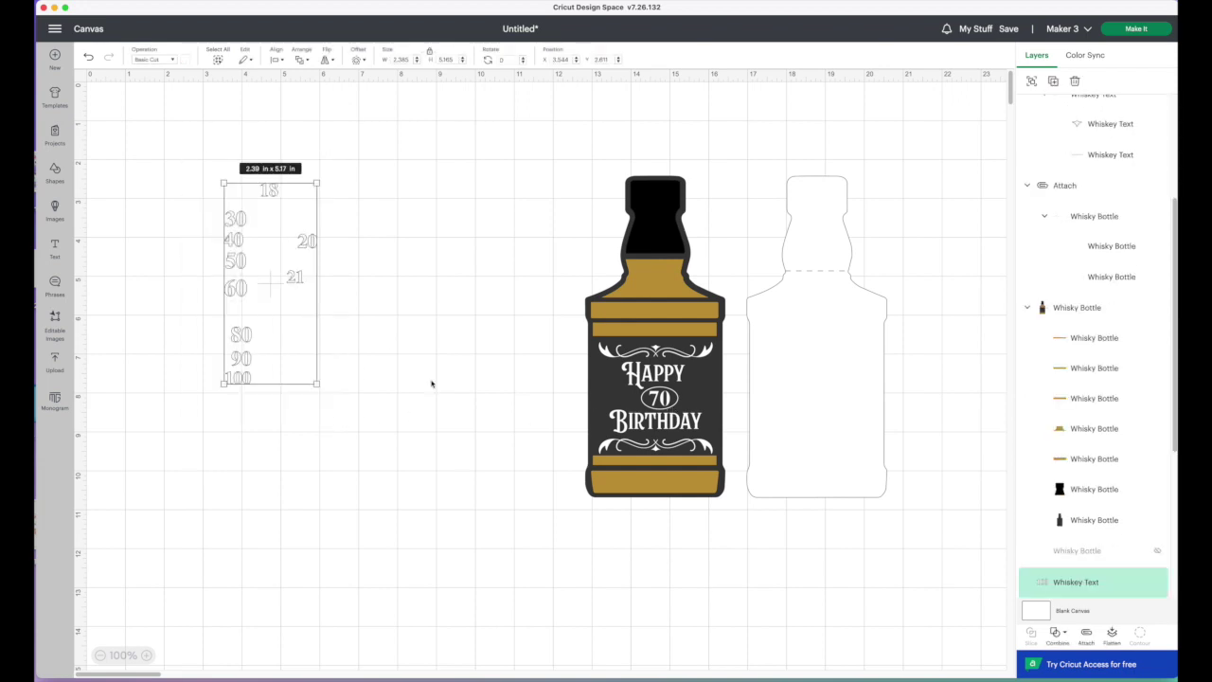
scroll(1136, 499, down, 5)
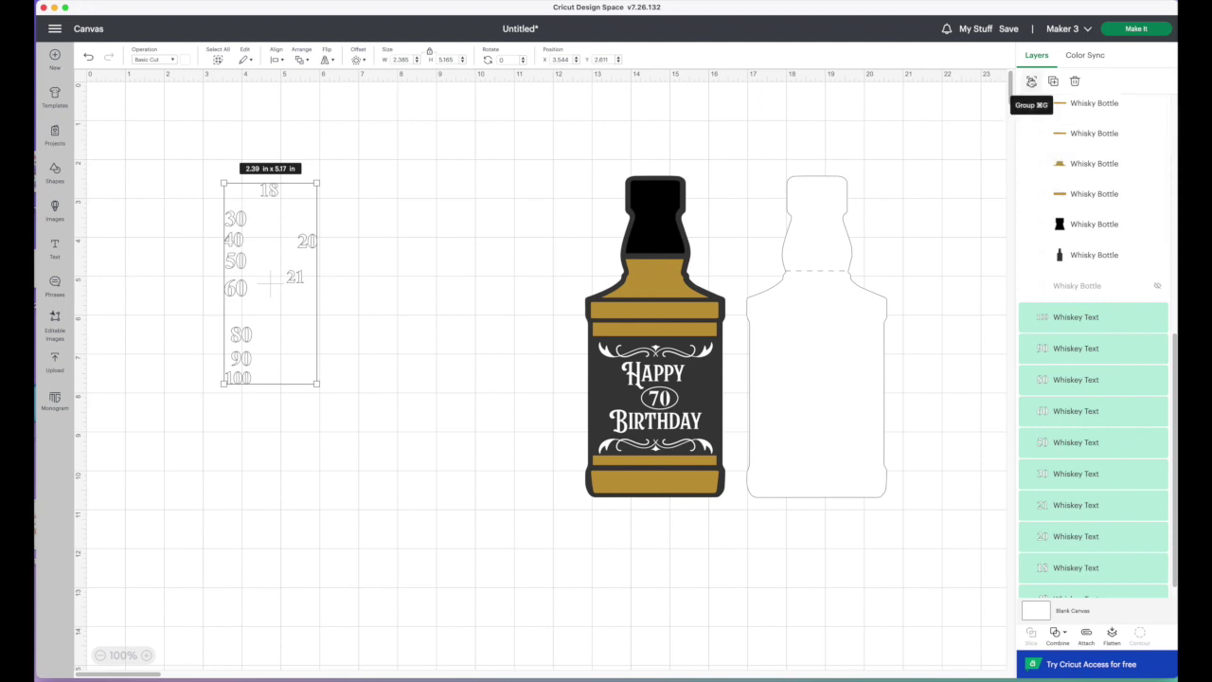
click(1031, 82)
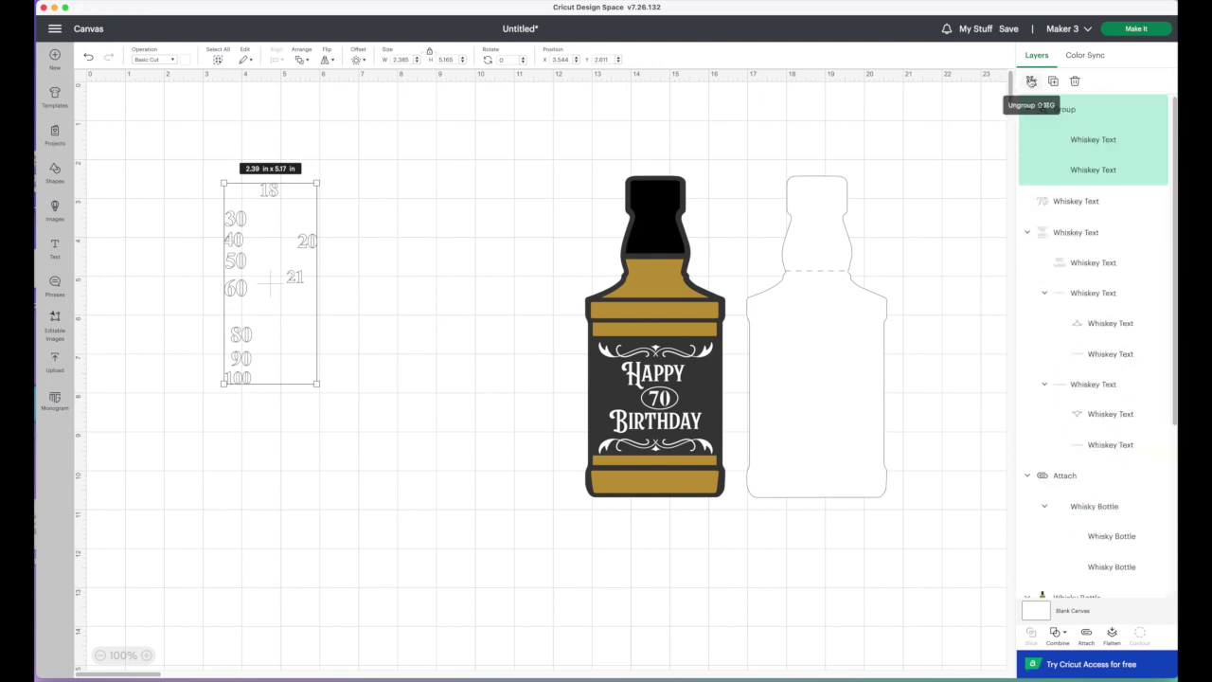
click(1159, 110)
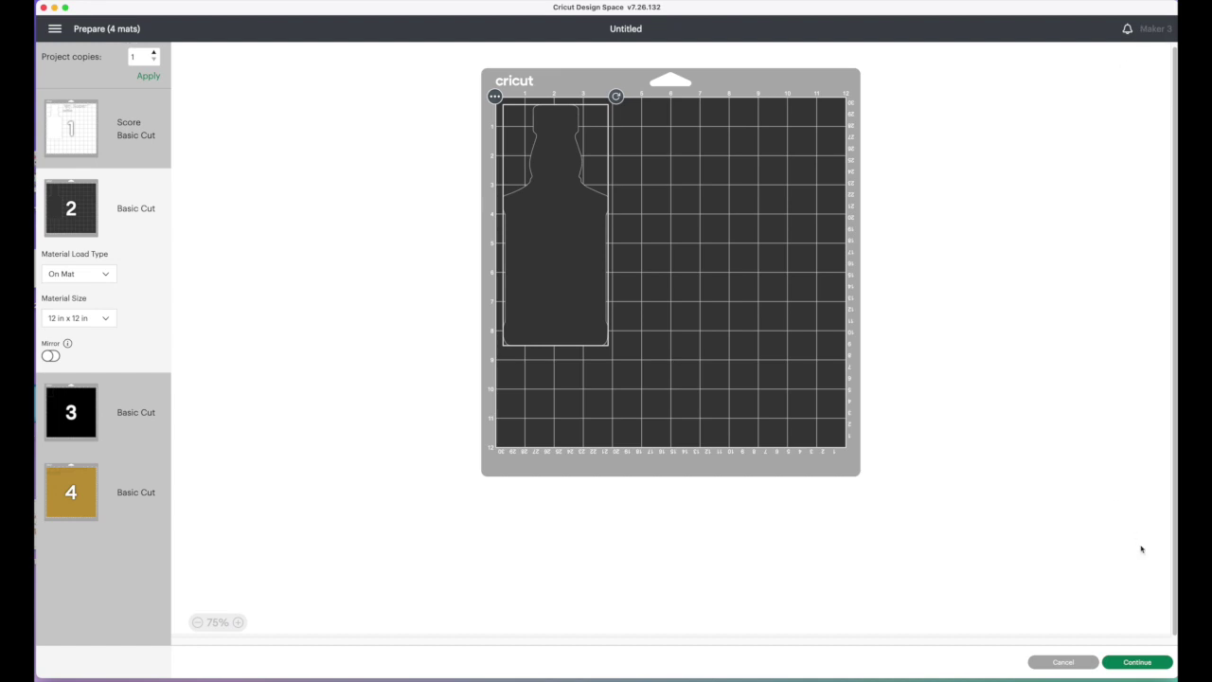
Step: Back on the canvas, move the coloured bottle left and attach the Happy 70 Birthday label parts
click(1063, 662)
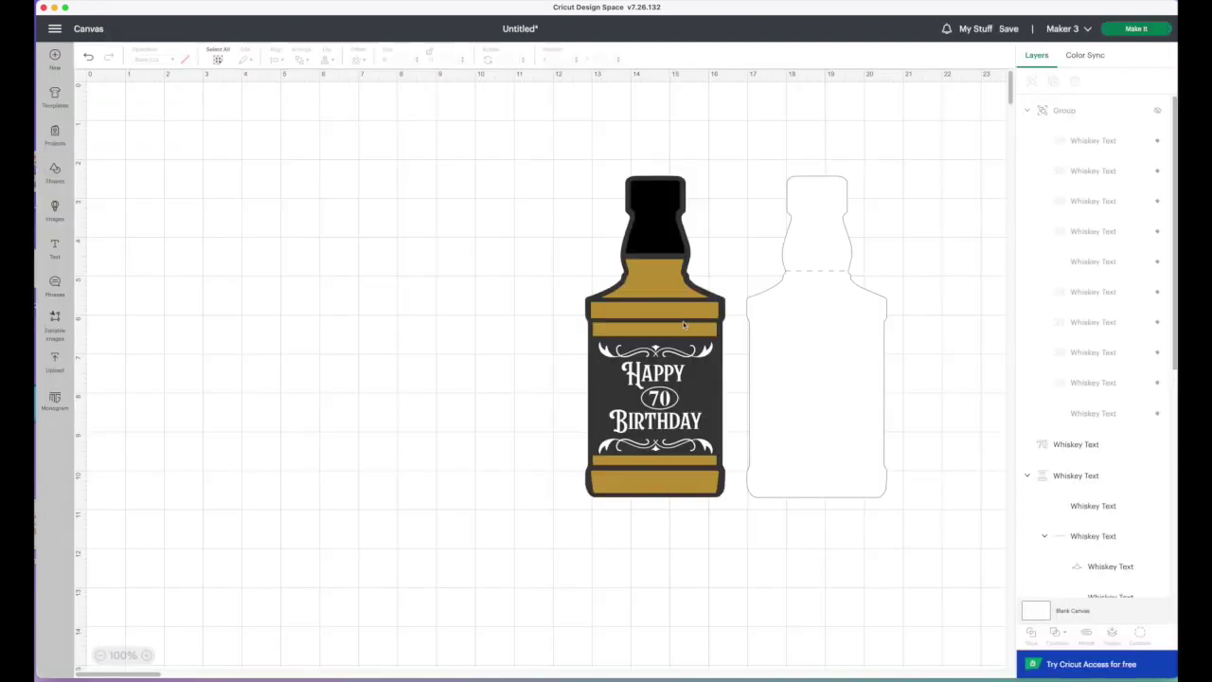
click(655, 235)
drag(634, 220, 358, 220)
drag(558, 326, 735, 494)
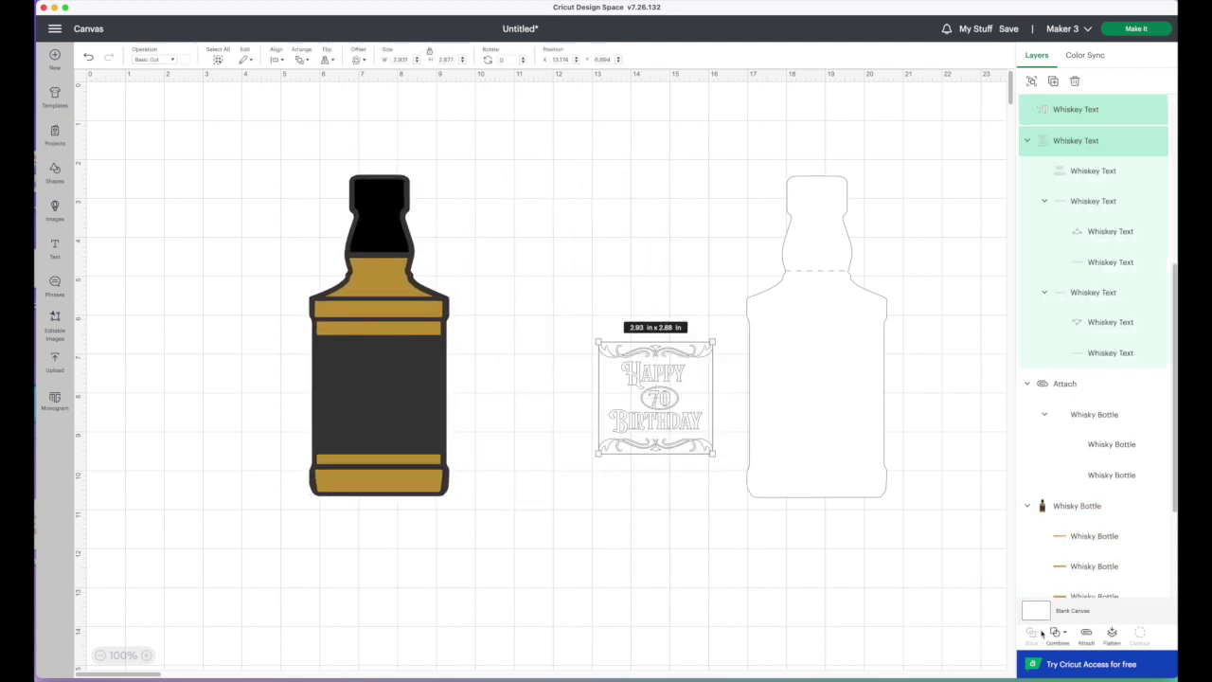
click(1086, 633)
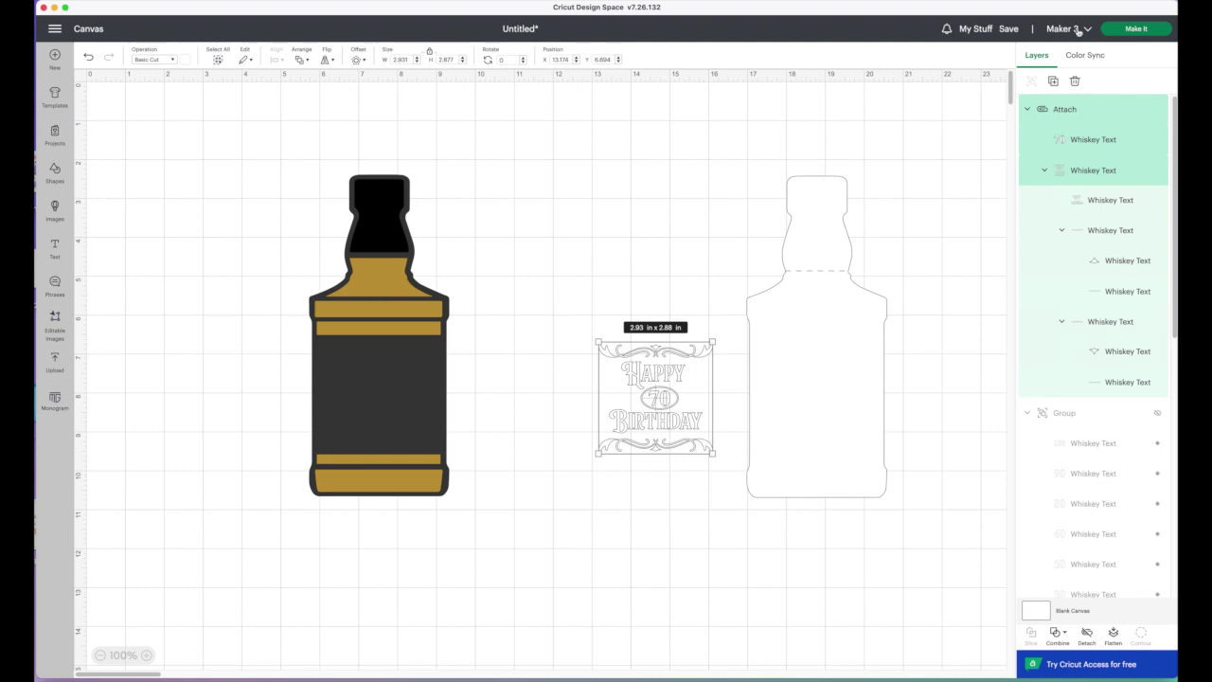
Step: Preview the score mat's contents in Make It, then cancel back to the canvas
click(1126, 31)
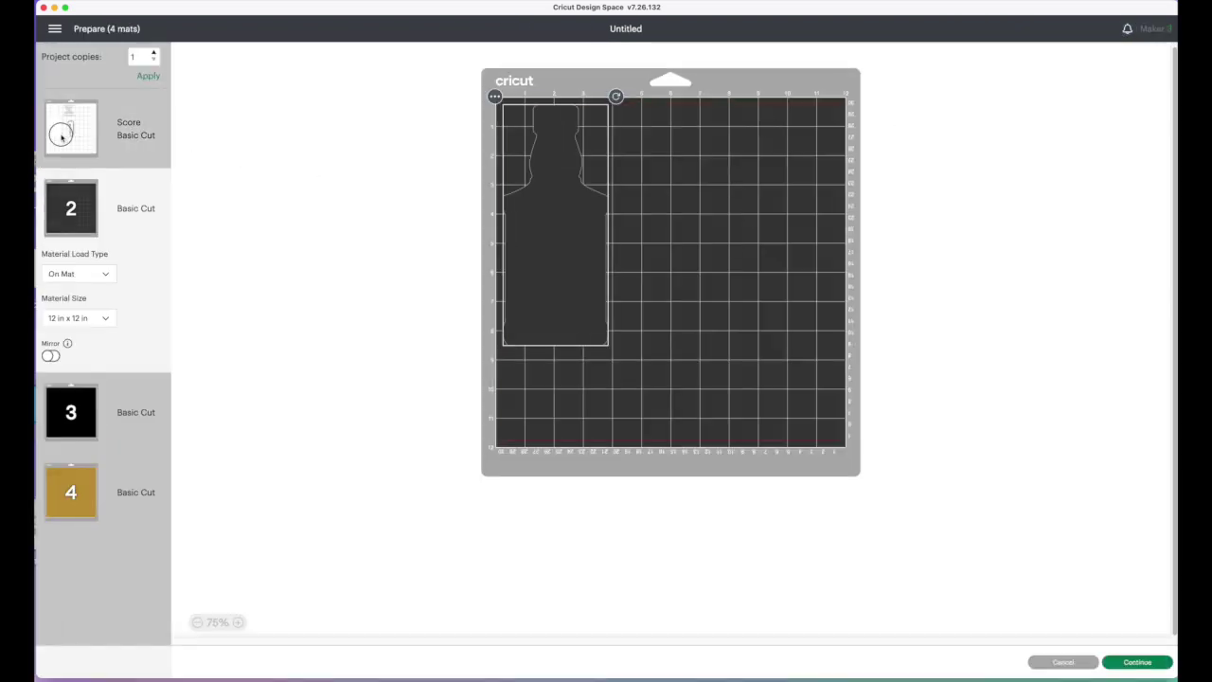
click(83, 140)
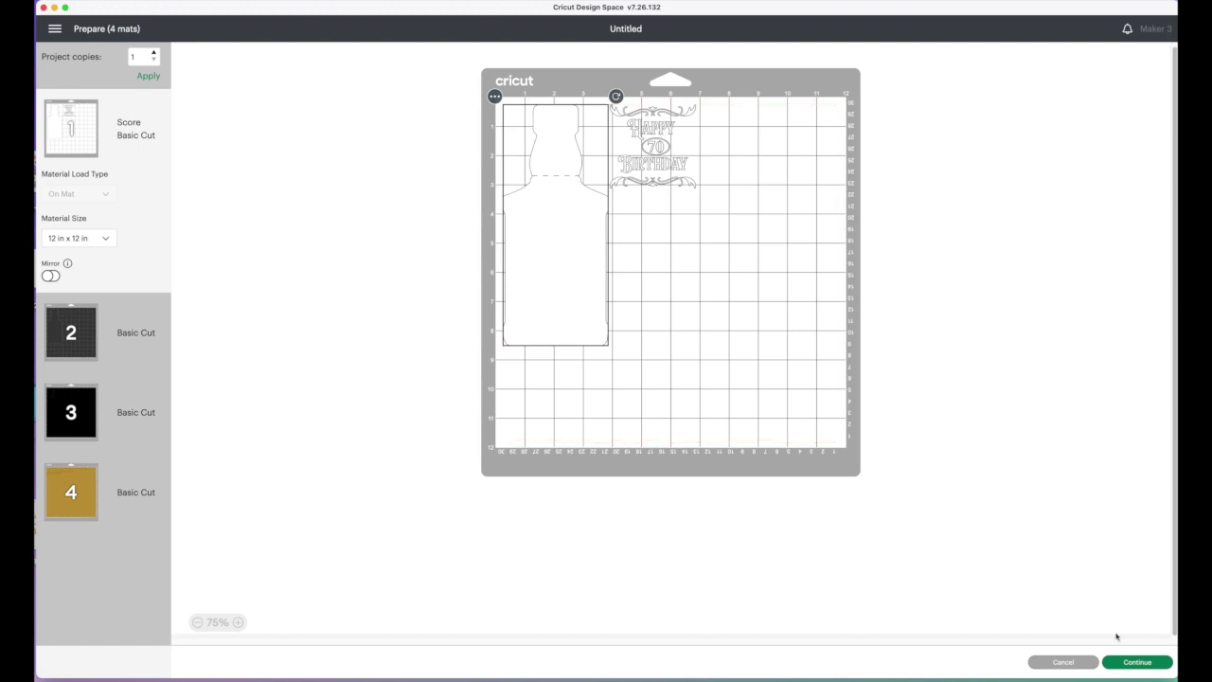
click(1065, 664)
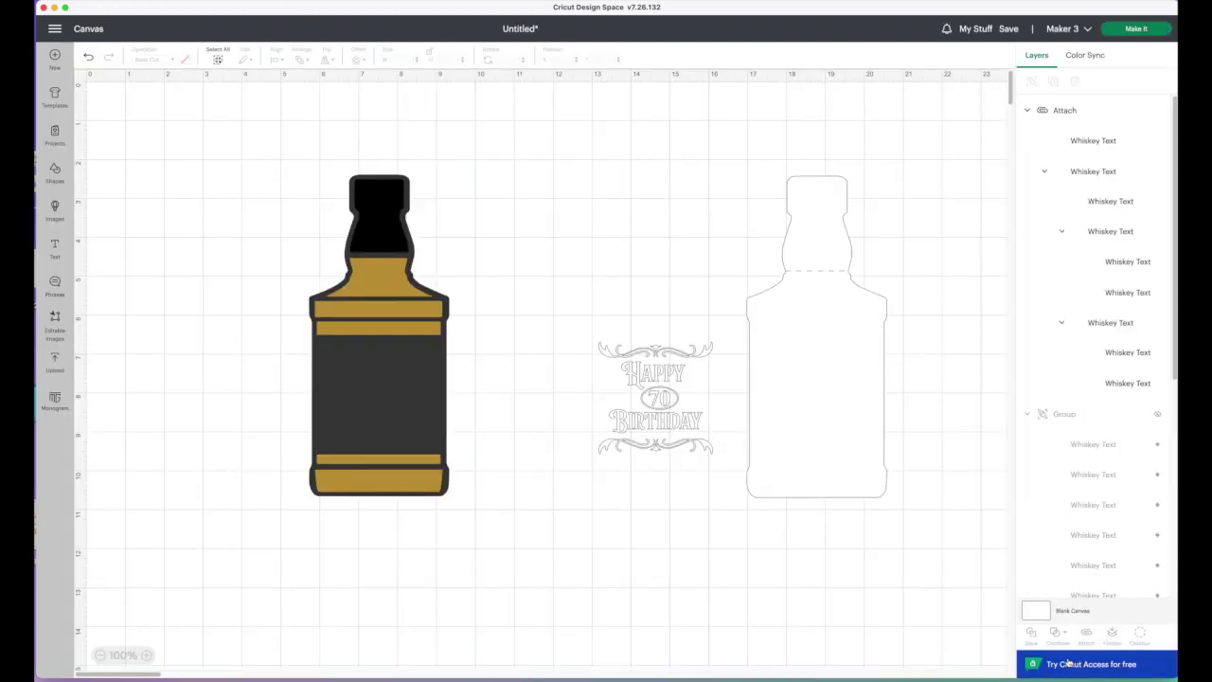
Step: Recolour the Happy 70 Birthday label light grey and review mats 3 and 4
click(644, 379)
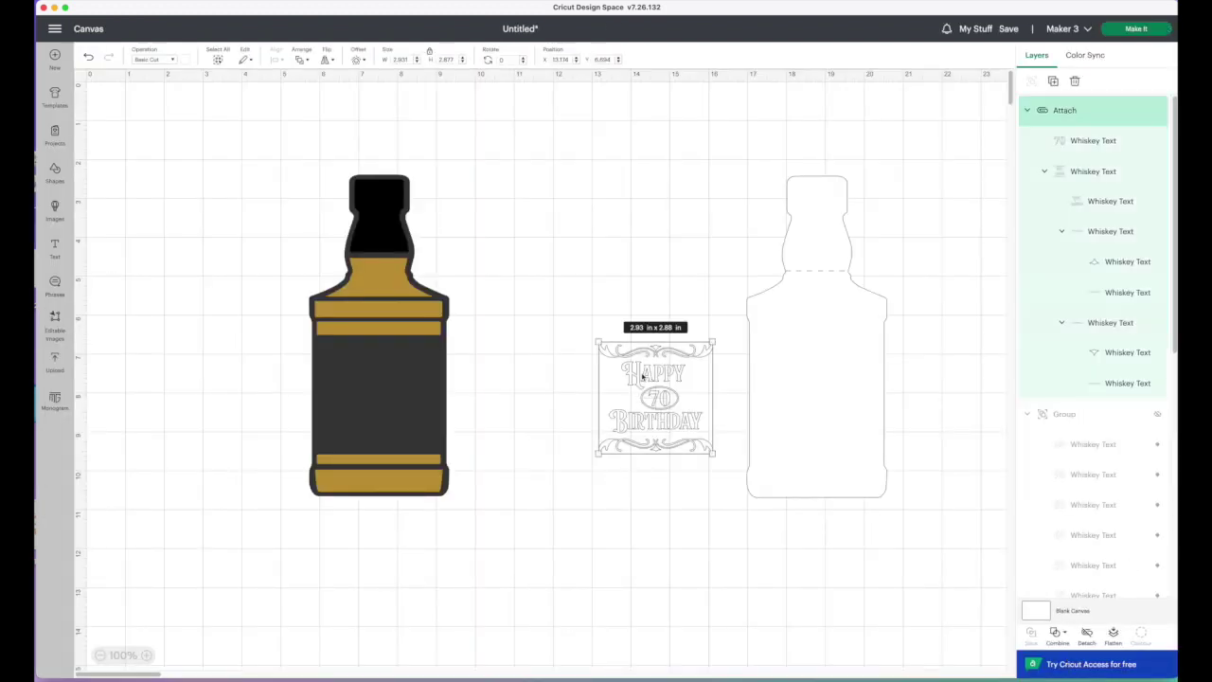
click(187, 60)
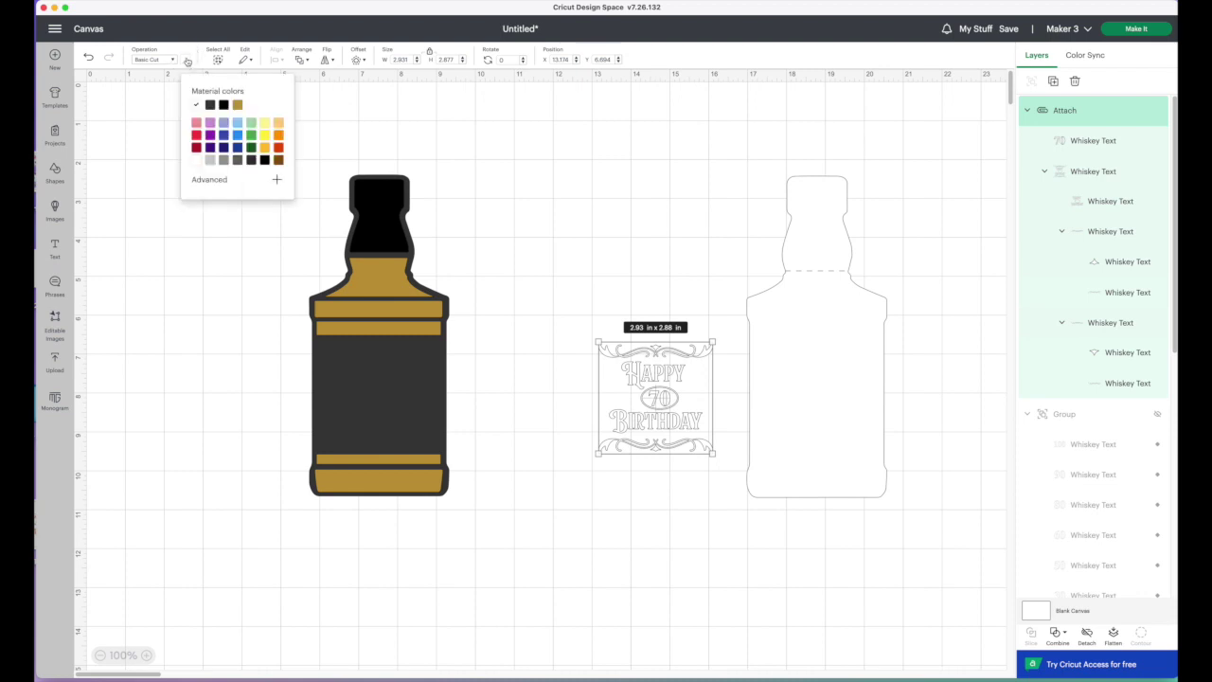
click(209, 161)
click(604, 225)
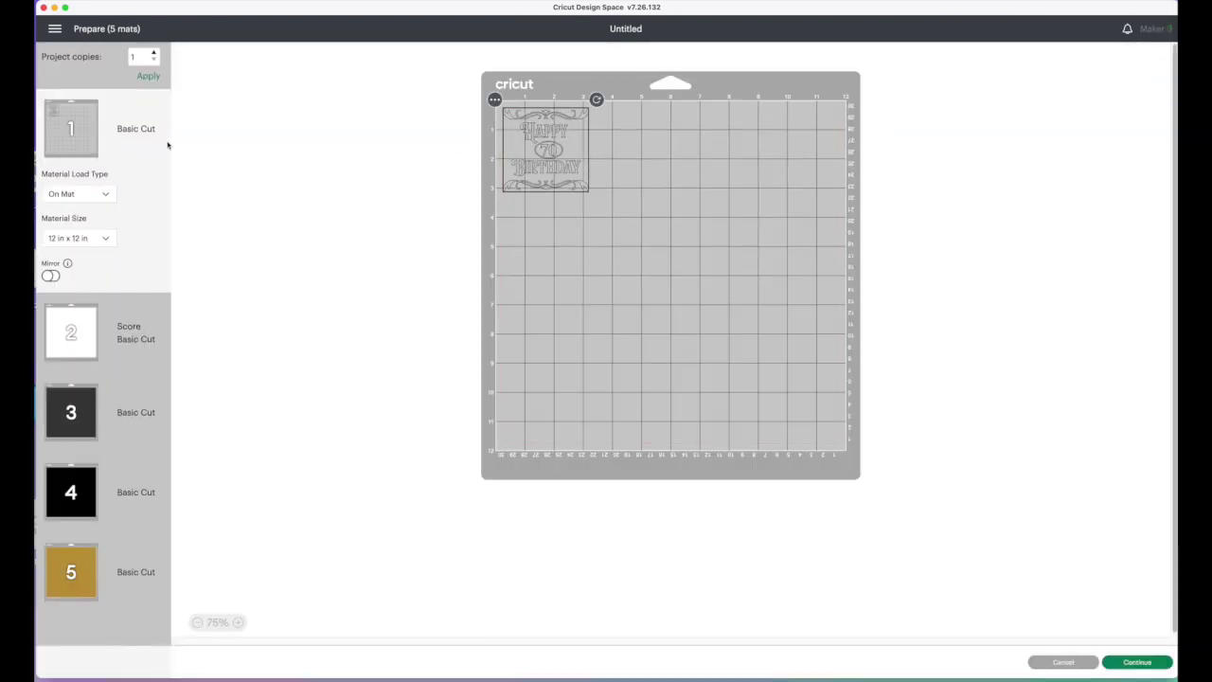
click(82, 426)
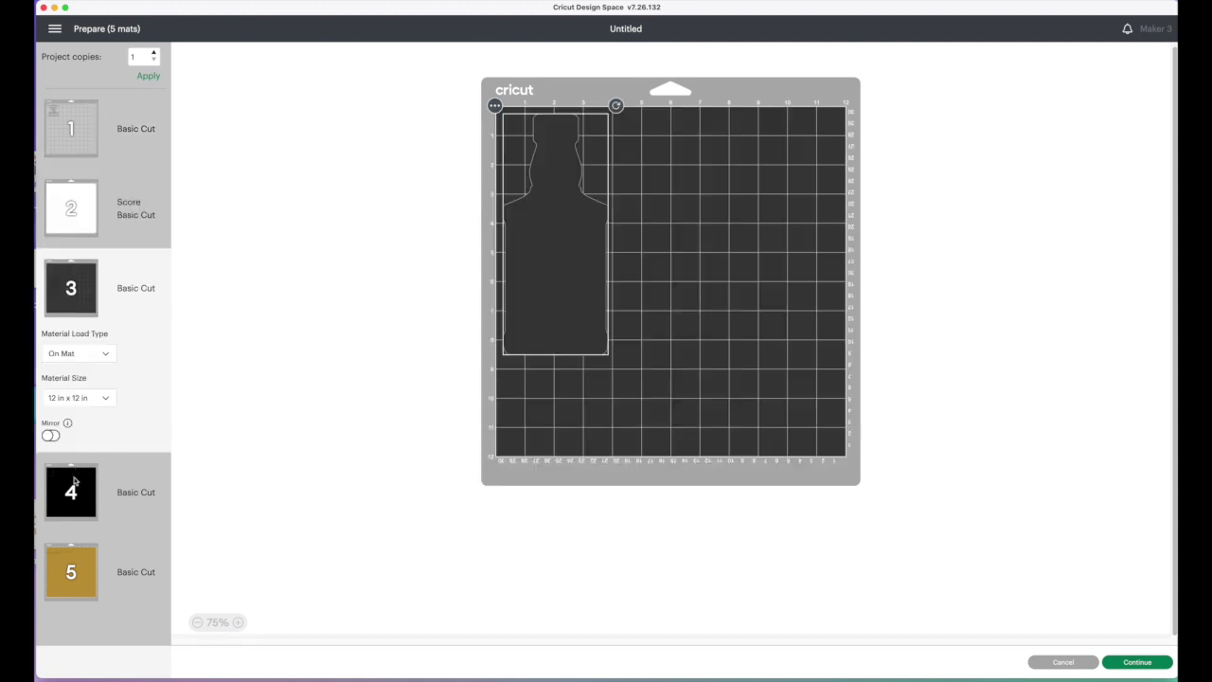
click(79, 514)
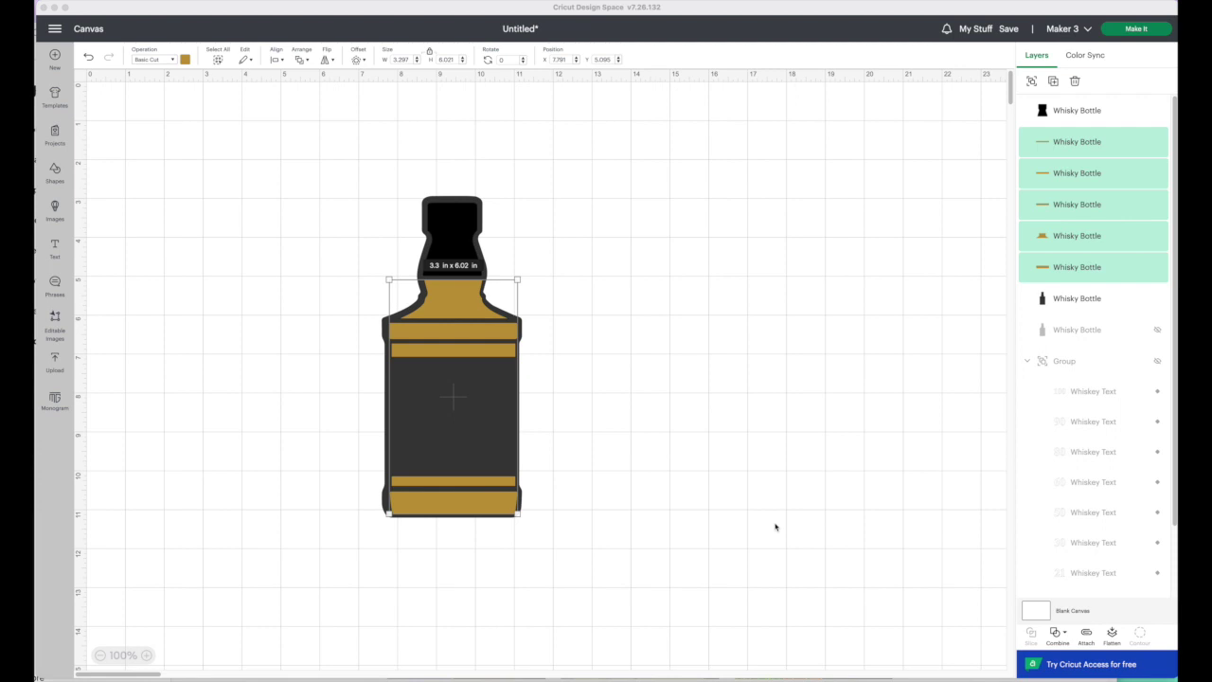
Step: Preview the gold mat's pieces in mat preparation, then cancel to the canvas
click(1138, 32)
click(1135, 31)
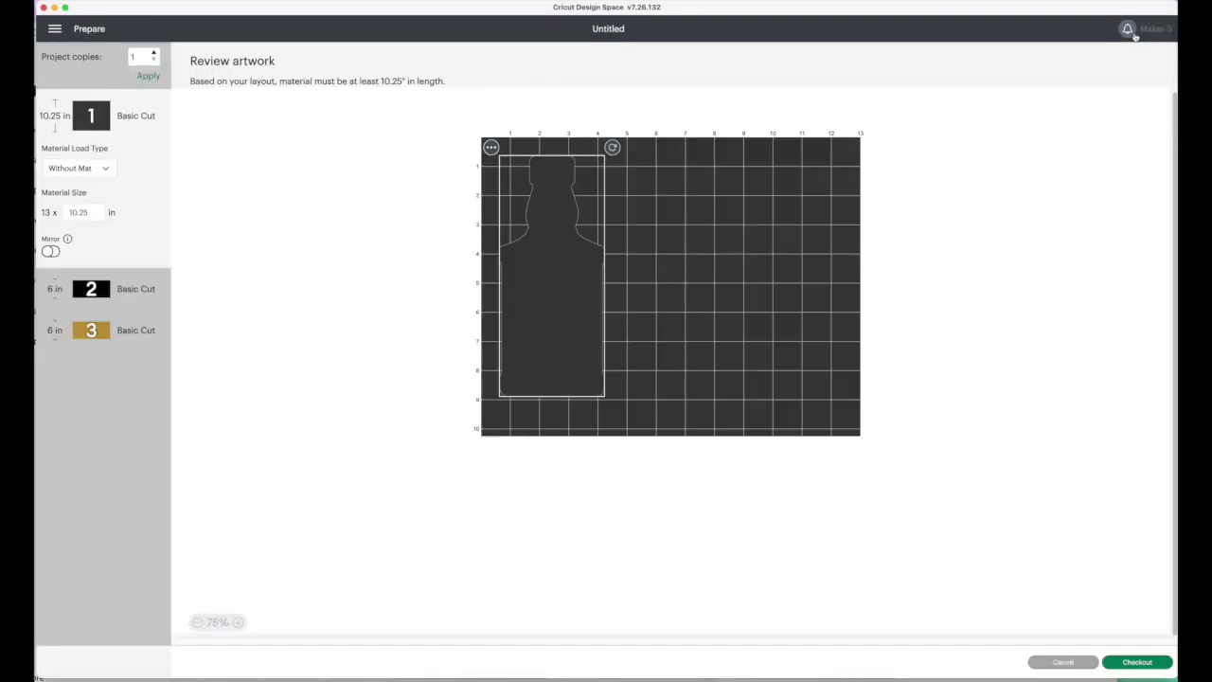
click(71, 414)
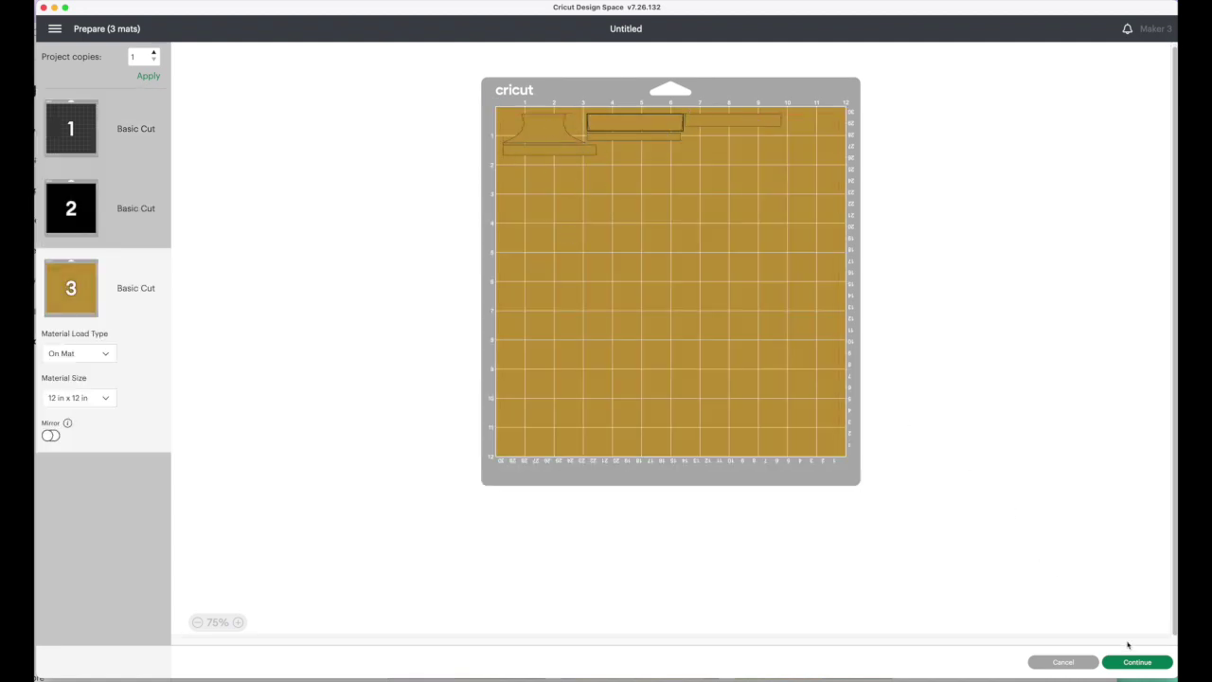
click(1069, 662)
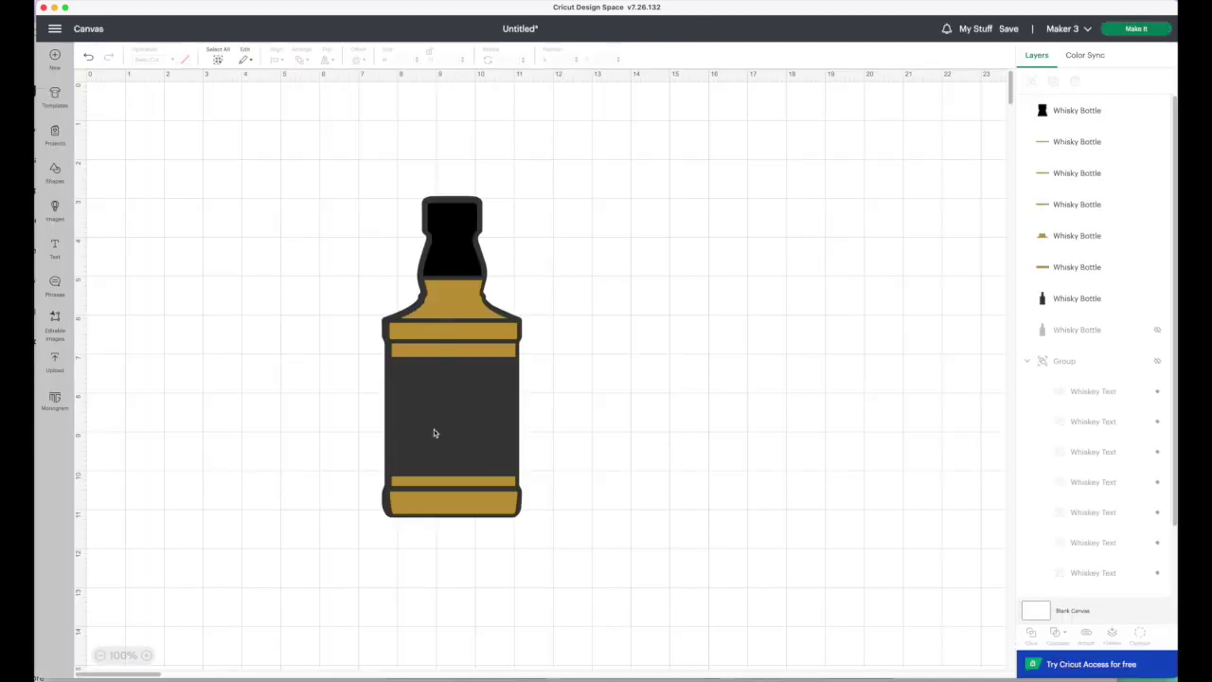
Step: Move the dark bottle body and black cap away from the gold pieces
click(481, 408)
drag(455, 242, 666, 231)
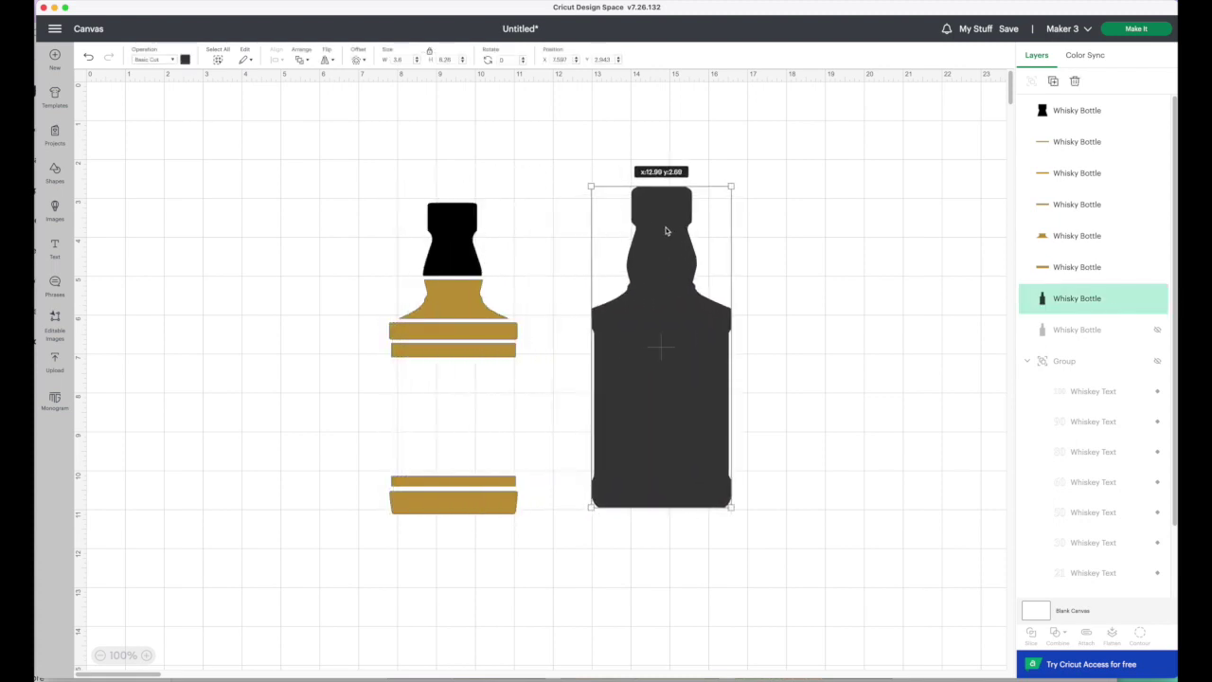
drag(455, 228, 567, 198)
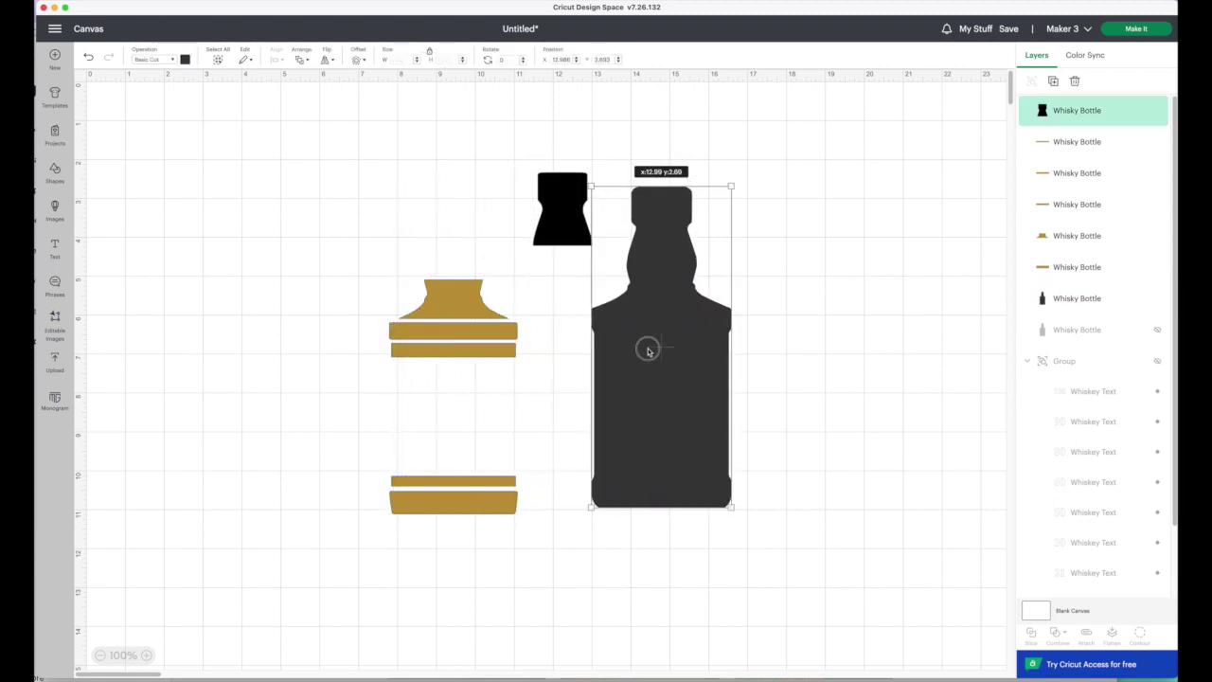
drag(648, 350, 677, 347)
drag(554, 224, 560, 242)
Step: Attach the five gold bottle bands and check them on gold mat 3
drag(351, 256, 537, 562)
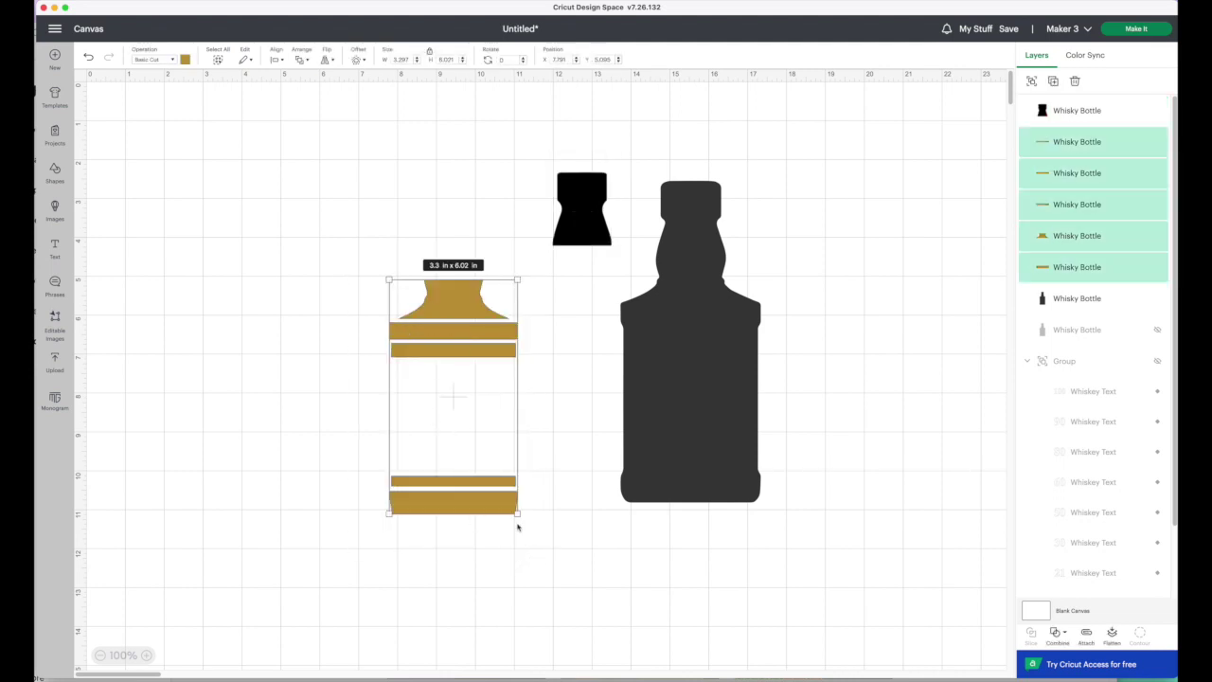
click(1086, 636)
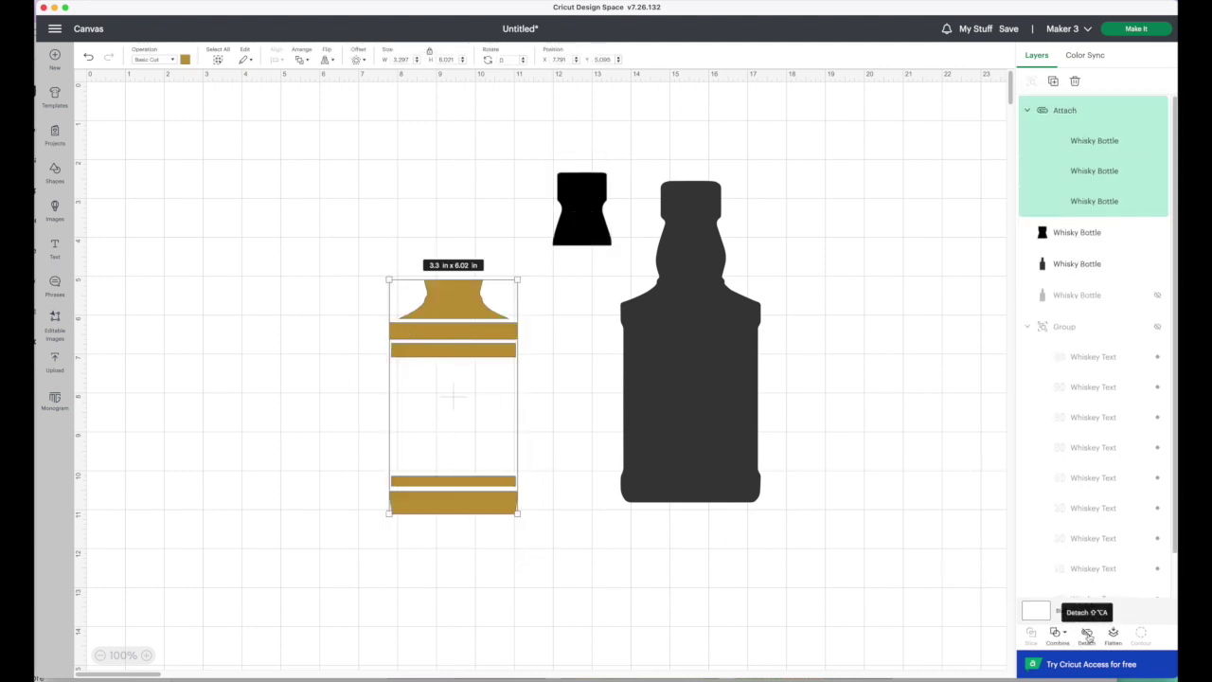
click(1136, 30)
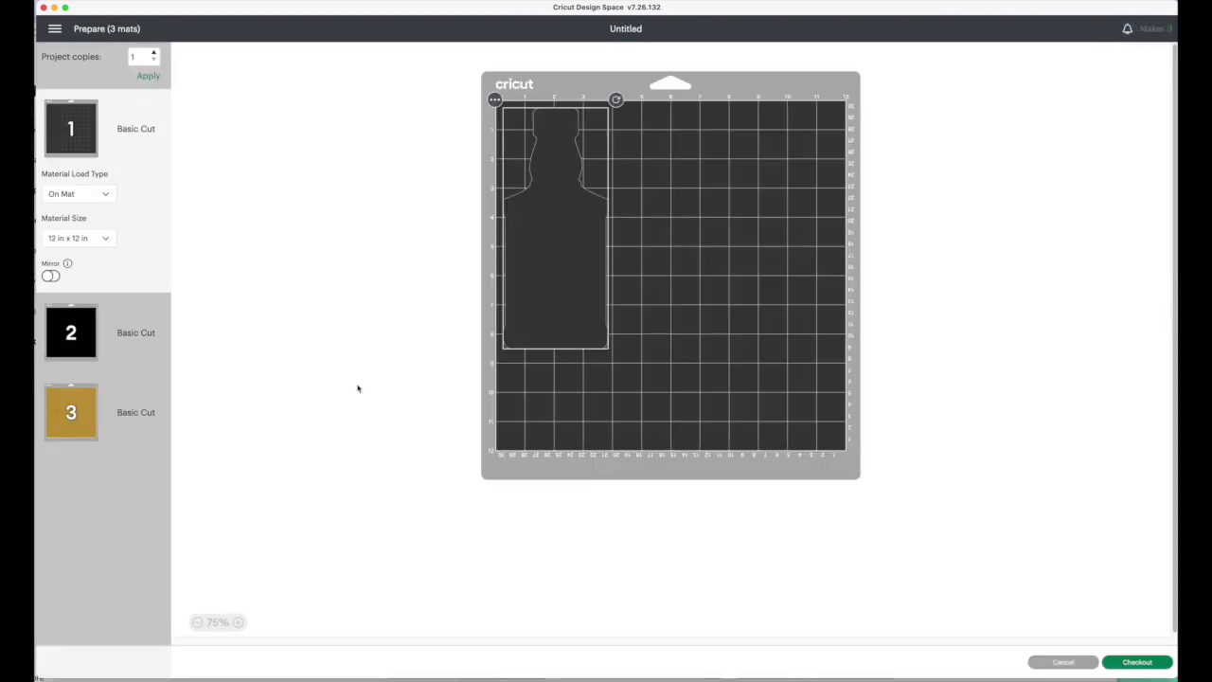
click(81, 424)
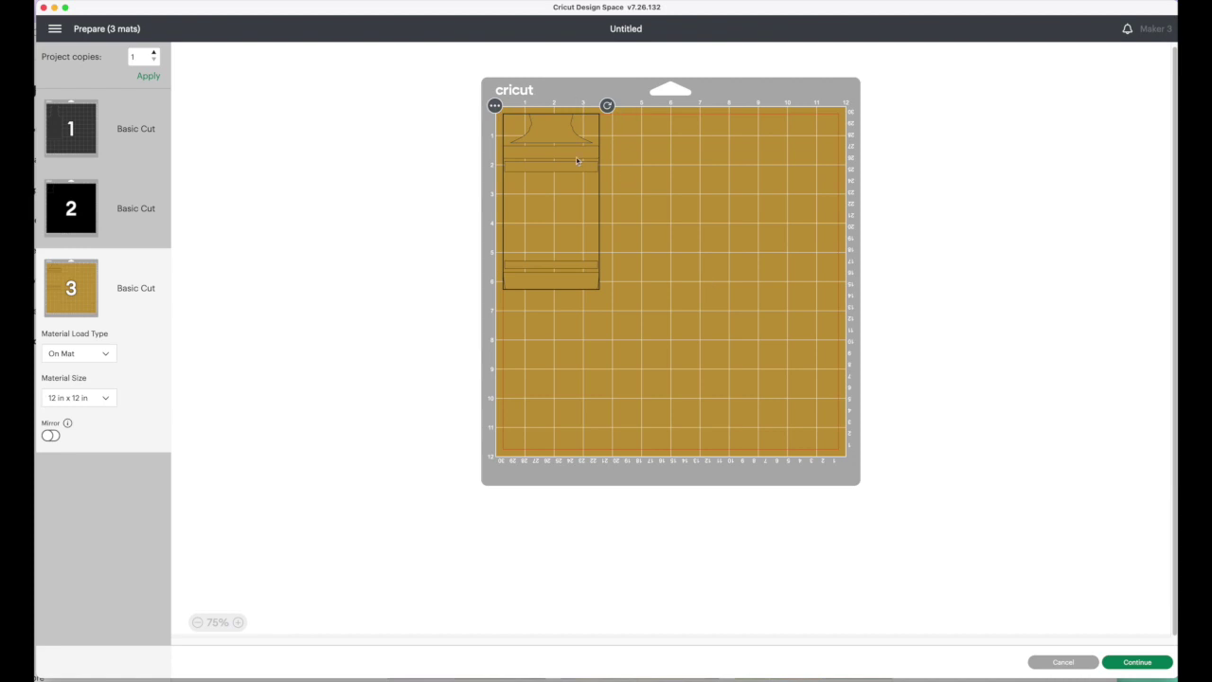